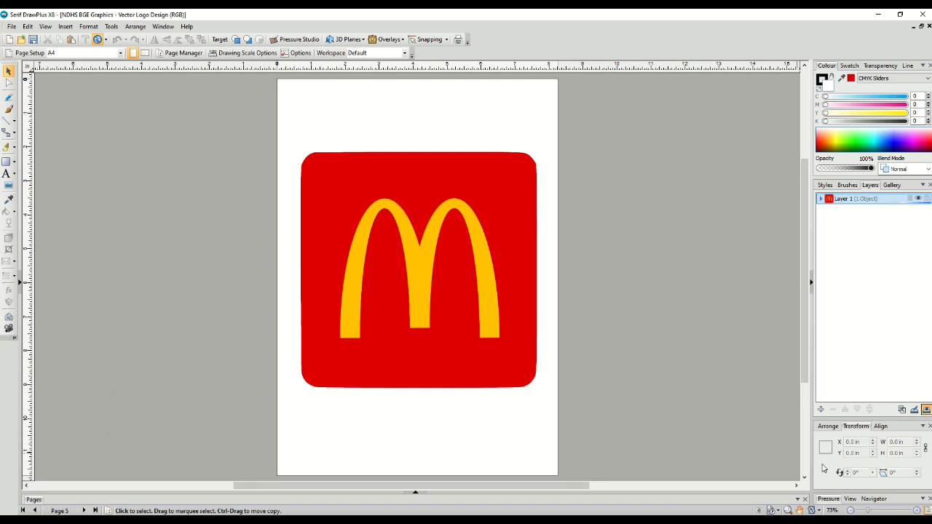
Add a new layer above Layer 1 and name it My McDonalds Logo
{"action": "left_click", "coordinate": [918, 510]}
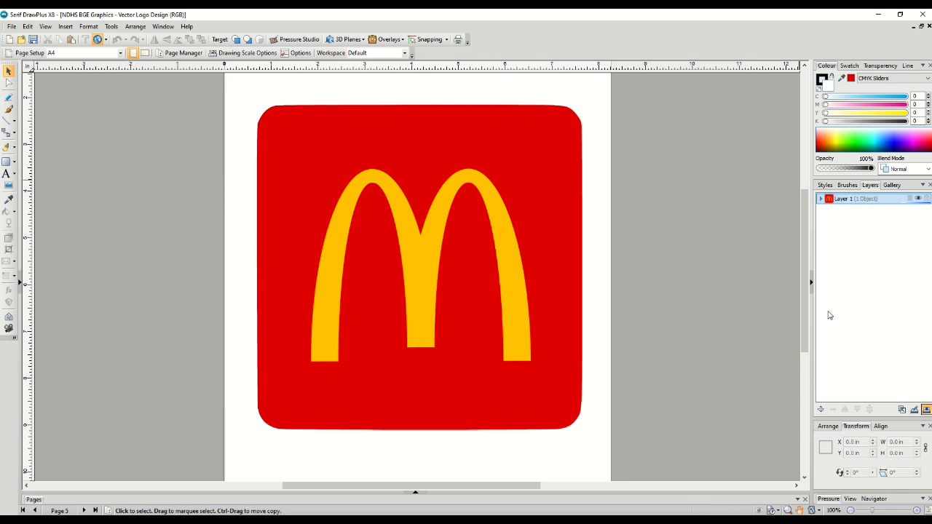
{"action": "left_click", "coordinate": [821, 409]}
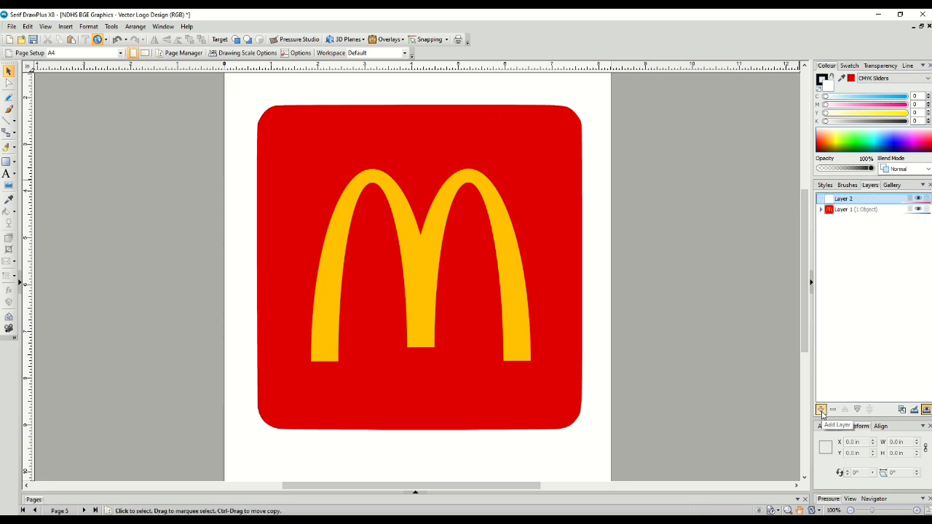
{"action": "double_click", "coordinate": [857, 200]}
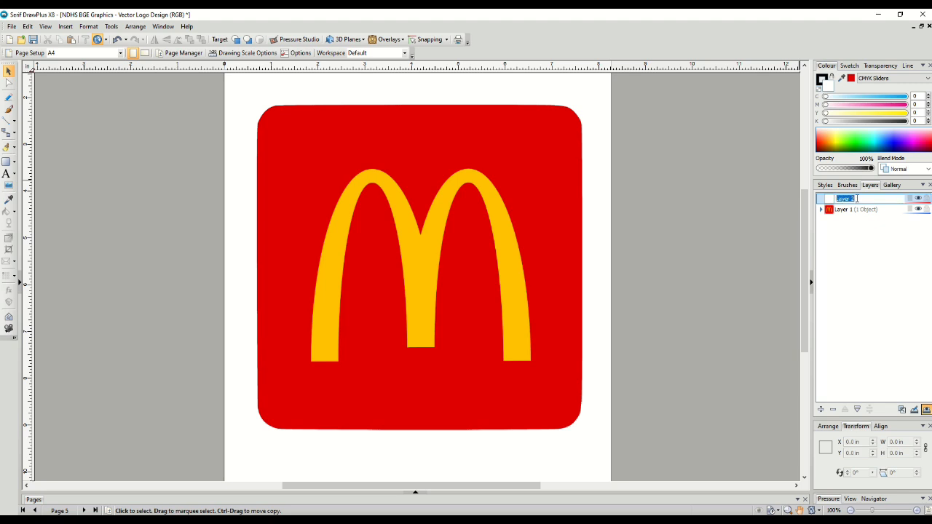
{"action": "type", "text": "My McDonalds Logo"}
{"action": "key", "text": "Return"}
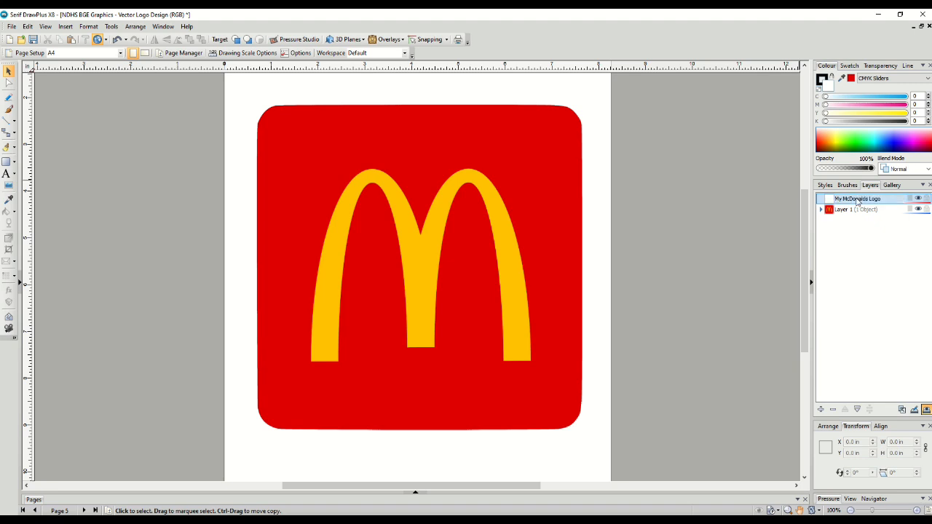
Hide and reshow Layer 1, then make the My McDonalds Logo layer active
{"action": "left_click", "coordinate": [918, 210]}
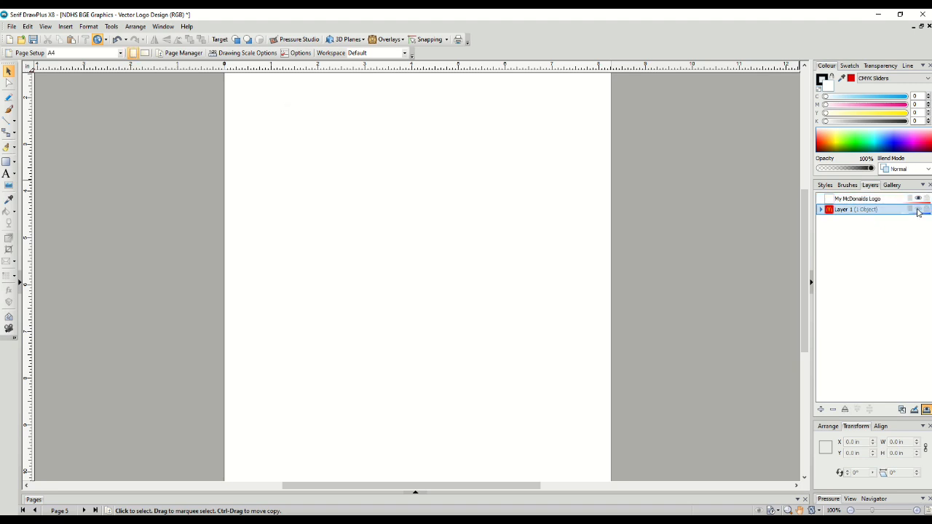
{"action": "left_click", "coordinate": [918, 210]}
{"action": "left_click", "coordinate": [885, 201]}
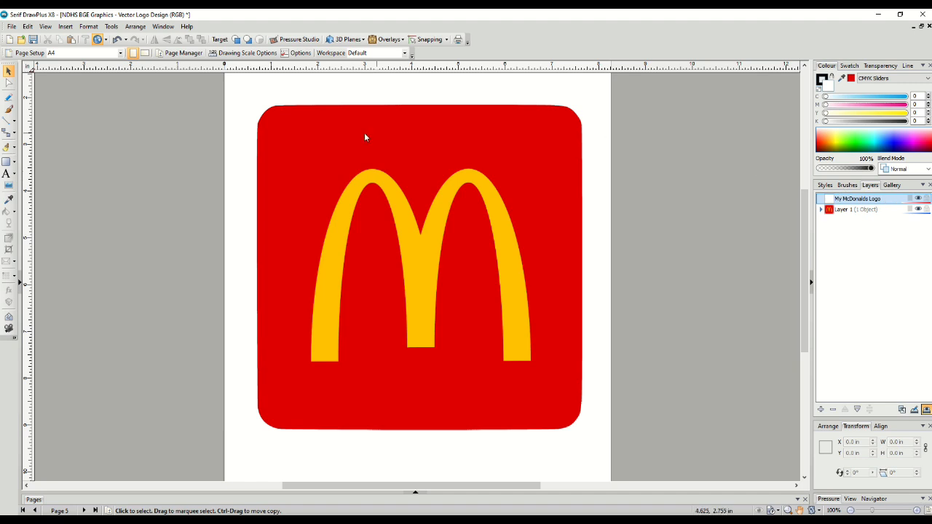
Draw a rectangle about 6.96 by 6.93 in over the red square and set its fill to none
{"action": "left_click", "coordinate": [5, 163]}
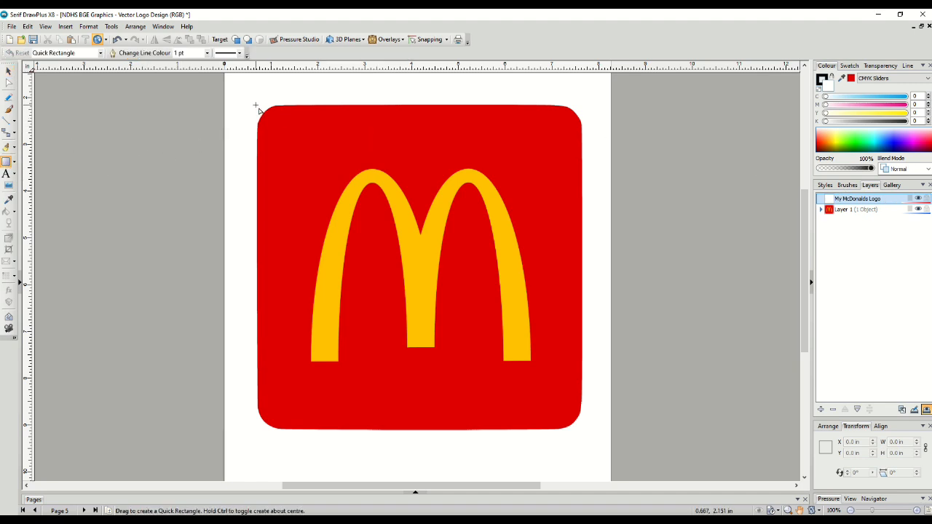
{"action": "left_click_drag", "start_coordinate": [257, 105], "coordinate": [583, 431]}
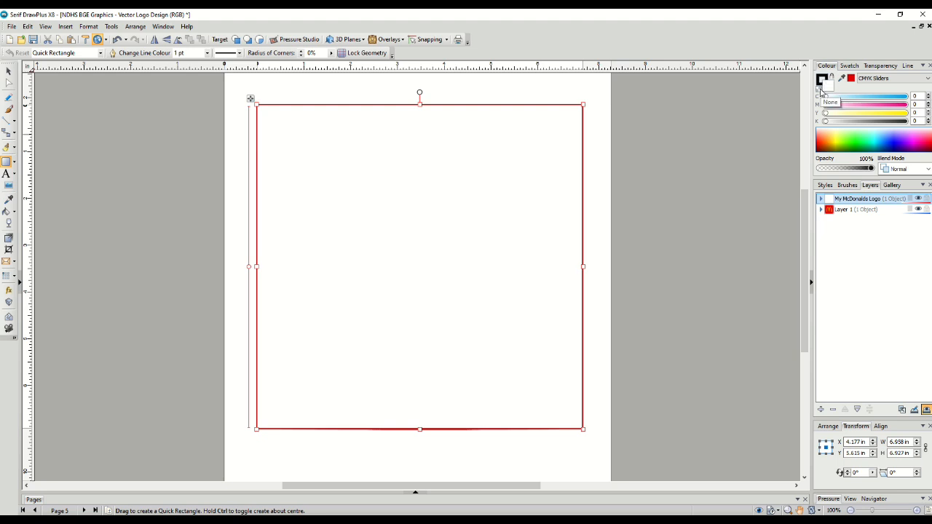
{"action": "left_click", "coordinate": [821, 91]}
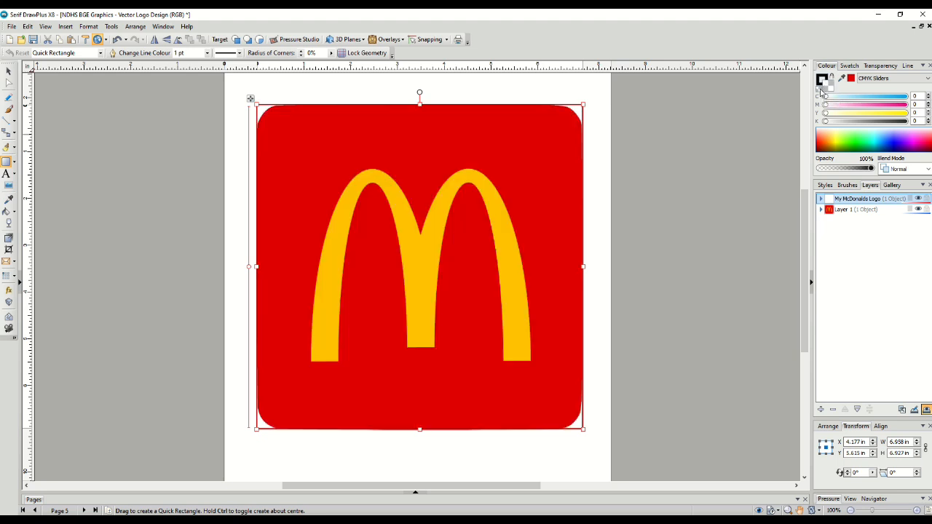
{"action": "key", "text": "Escape"}
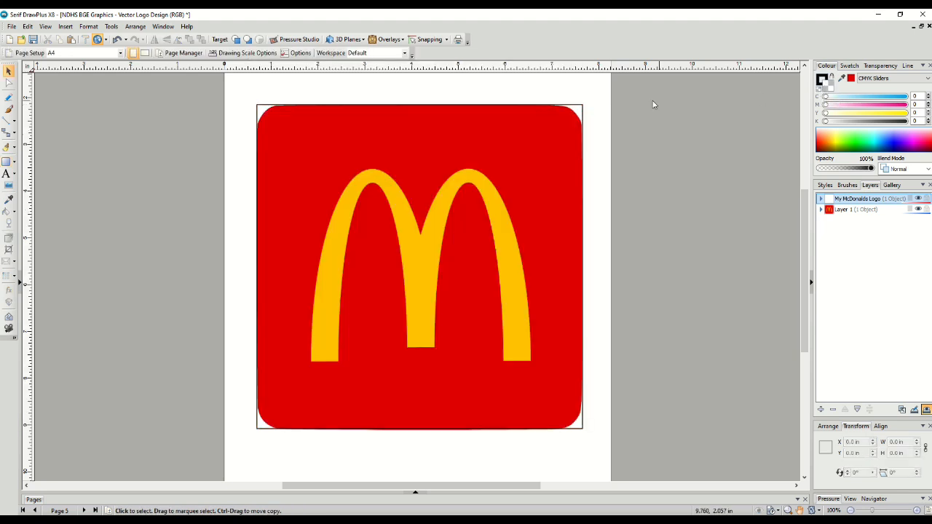
Round the rectangle's corners with a 16% corner radius to match the red square
{"action": "left_click", "coordinate": [573, 110]}
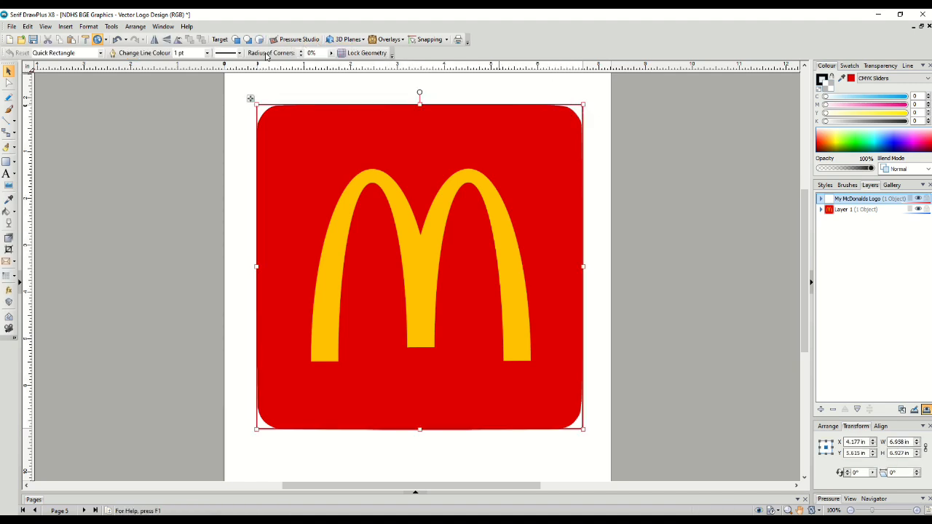
{"action": "left_click", "coordinate": [300, 52]}
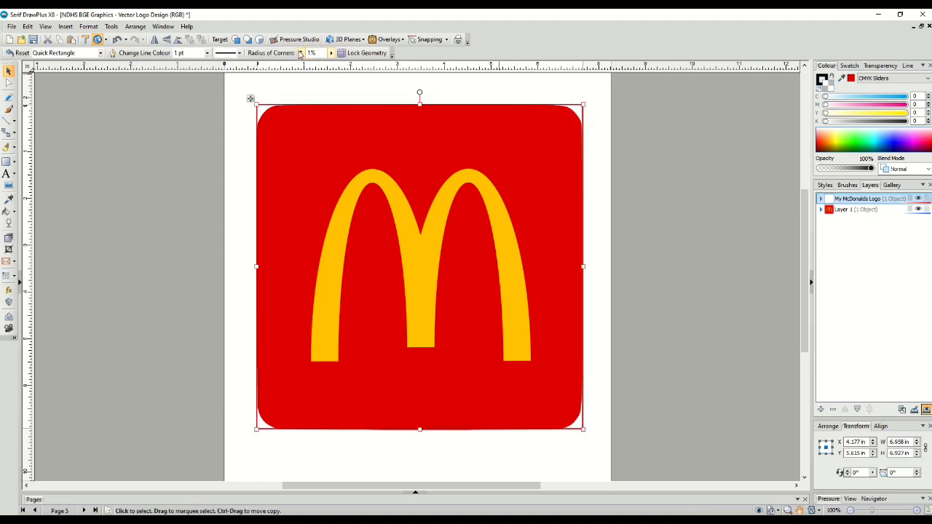
{"action": "left_click", "coordinate": [300, 52]}
{"action": "left_click", "coordinate": [300, 52]}
{"action": "left_click", "coordinate": [300, 53]}
{"action": "left_click", "coordinate": [300, 52]}
{"action": "left_click", "coordinate": [300, 52]}
{"action": "left_click", "coordinate": [300, 52]}
{"action": "left_click", "coordinate": [300, 53]}
{"action": "left_click", "coordinate": [300, 52]}
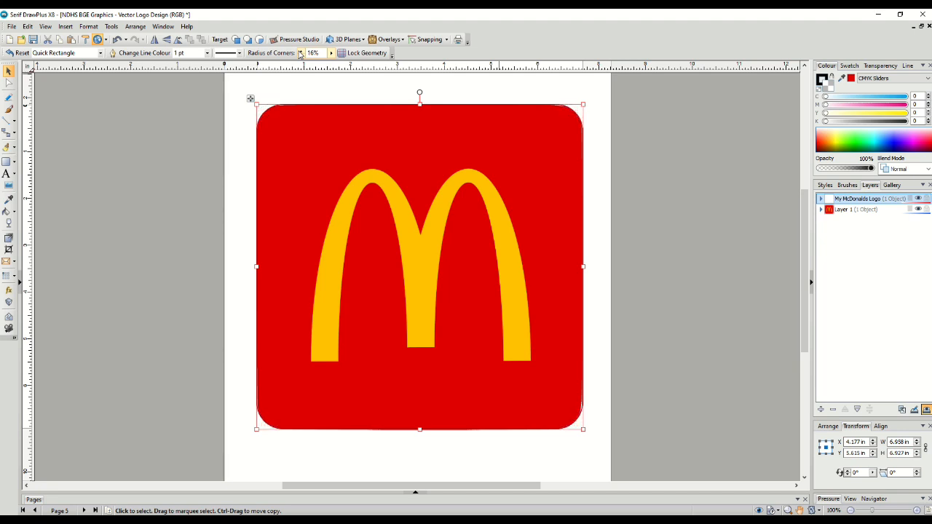
{"action": "key", "text": "Escape"}
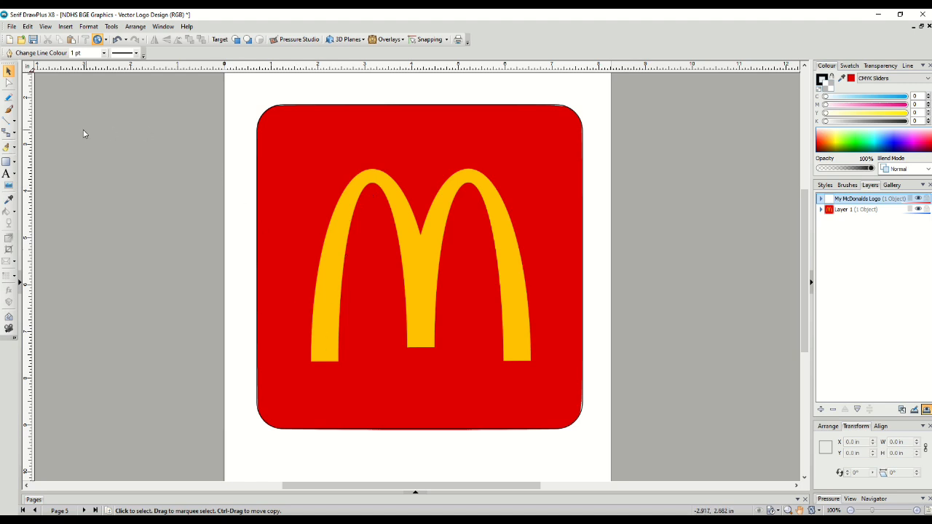
Draw a tall ellipse about 2.45 by 7.30 in over the left arch of the M
{"action": "left_click", "coordinate": [15, 163]}
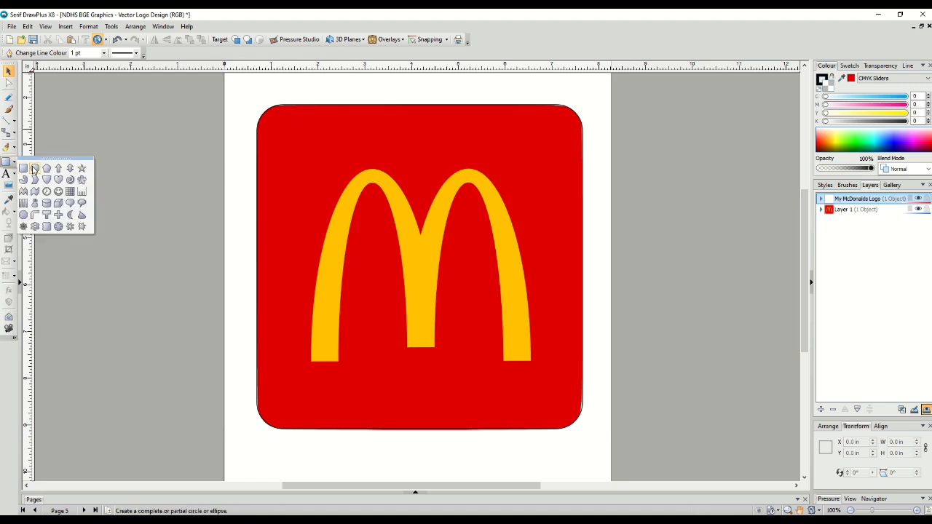
{"action": "left_click", "coordinate": [35, 168]}
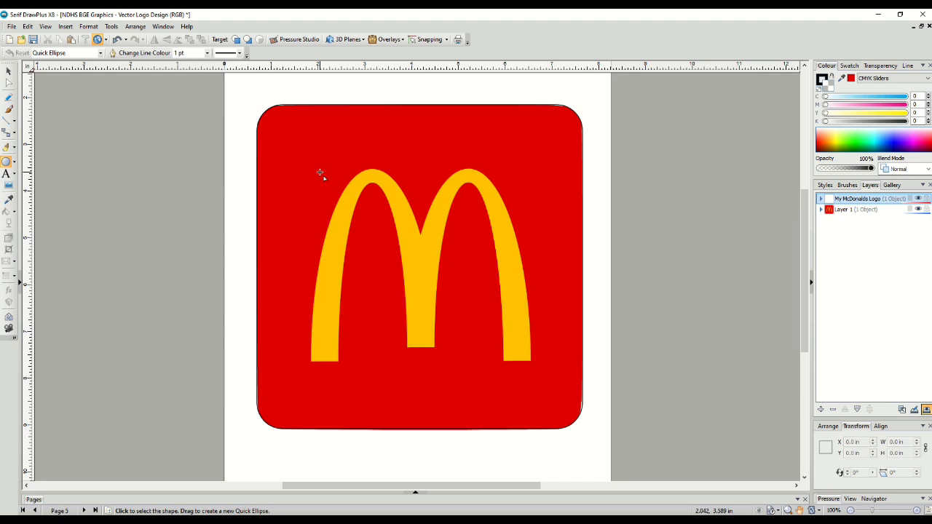
{"action": "left_click_drag", "start_coordinate": [316, 170], "coordinate": [432, 503]}
{"action": "scroll", "coordinate": [445, 477], "scroll_direction": "down", "scroll_amount": 2}
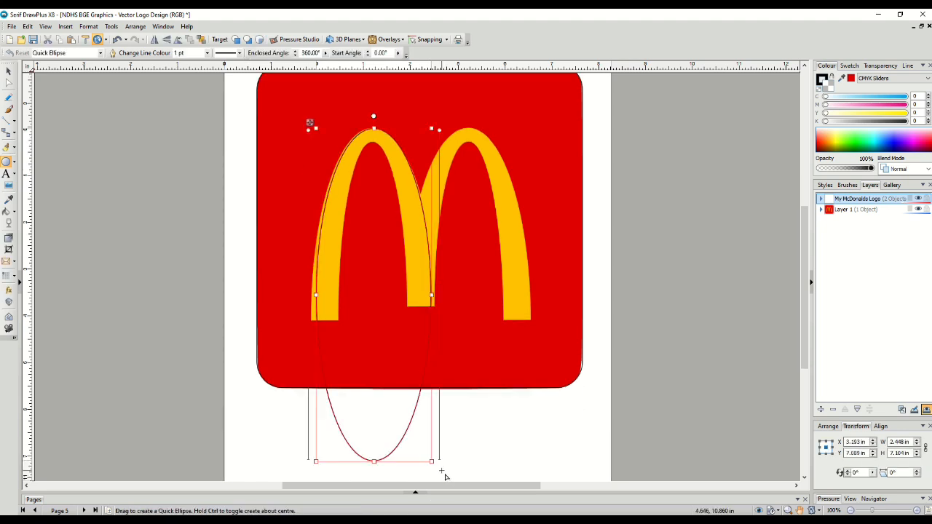
Resize the ellipse to about 2.65 by 7.75 in so it follows the left arch's outer edge
{"action": "left_click_drag", "start_coordinate": [374, 421], "coordinate": [371, 452]}
{"action": "left_click_drag", "start_coordinate": [431, 268], "coordinate": [435, 269]}
{"action": "left_click_drag", "start_coordinate": [316, 269], "coordinate": [310, 268]}
Copy and paste the ellipse, then shrink the copy to fit the left arch's inner edge
{"action": "left_click", "coordinate": [27, 26]}
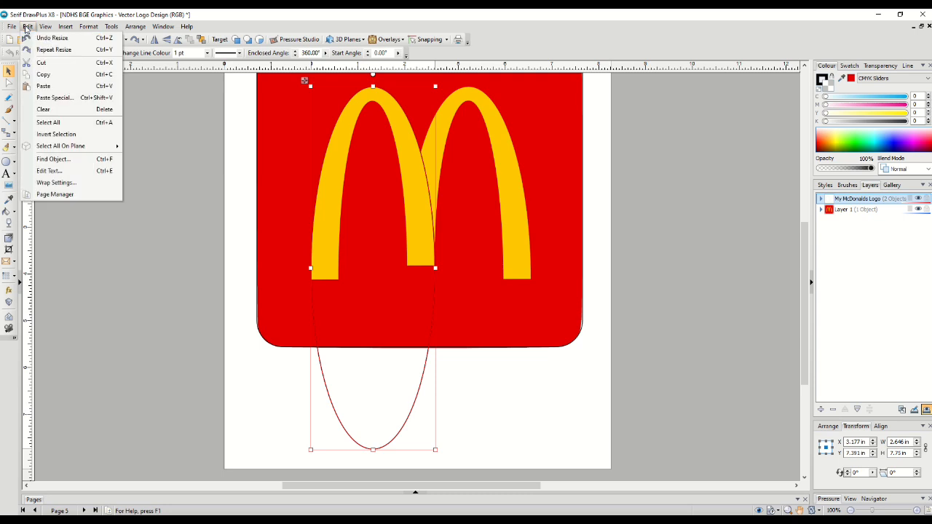
{"action": "left_click", "coordinate": [43, 74]}
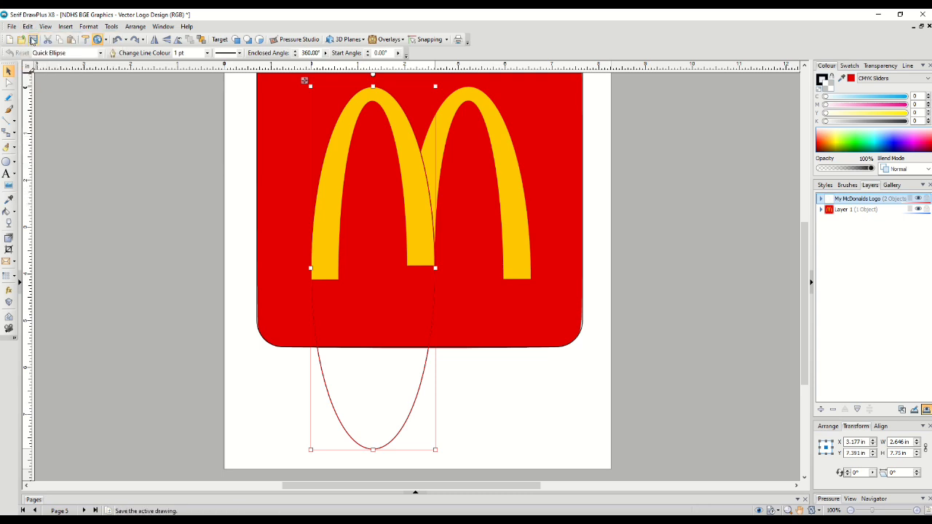
{"action": "left_click", "coordinate": [27, 26]}
{"action": "left_click", "coordinate": [43, 85]}
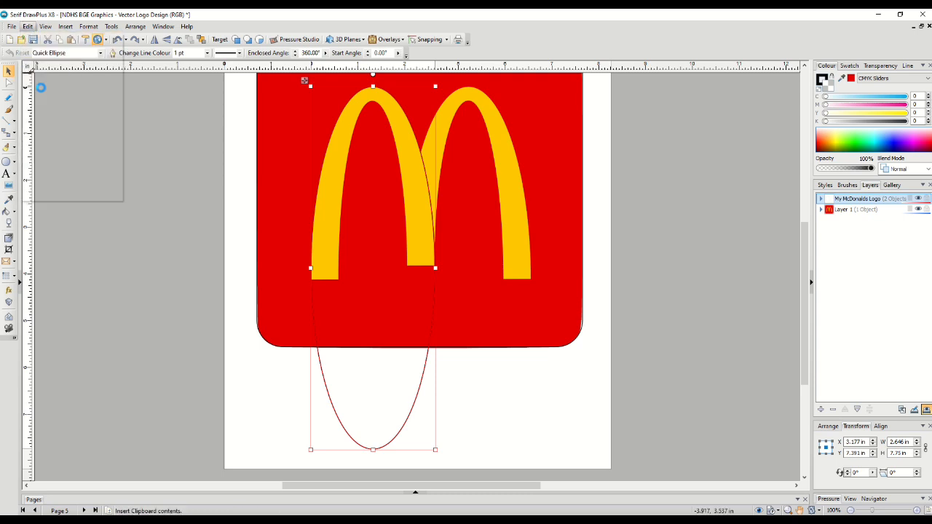
{"action": "mouse_move", "coordinate": [312, 306]}
{"action": "left_mouse_down"}
{"action": "mouse_move", "coordinate": [316, 316]}
{"action": "mouse_move", "coordinate": [311, 305]}
{"action": "left_mouse_up"}
{"action": "left_click_drag", "start_coordinate": [434, 270], "coordinate": [405, 267]}
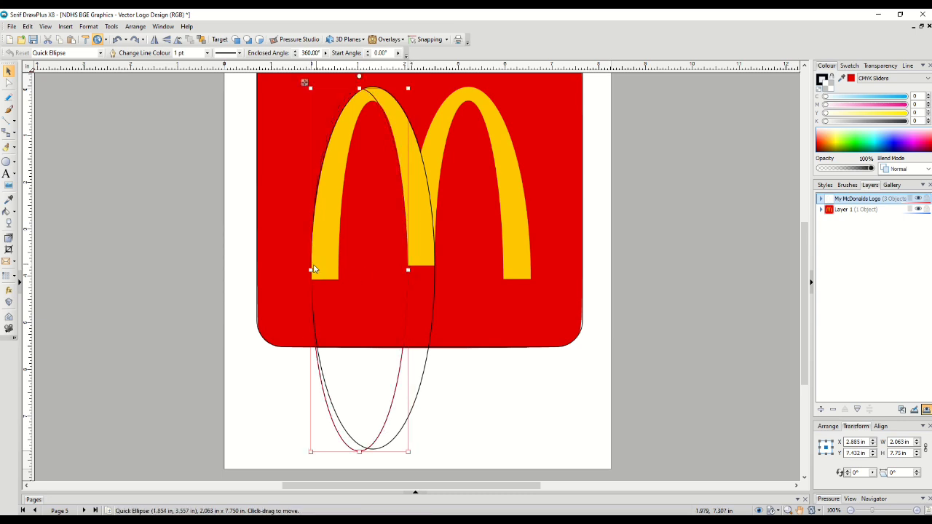
{"action": "left_click_drag", "start_coordinate": [311, 271], "coordinate": [338, 275]}
{"action": "left_click_drag", "start_coordinate": [374, 88], "coordinate": [375, 101]}
{"action": "key", "text": "Escape"}
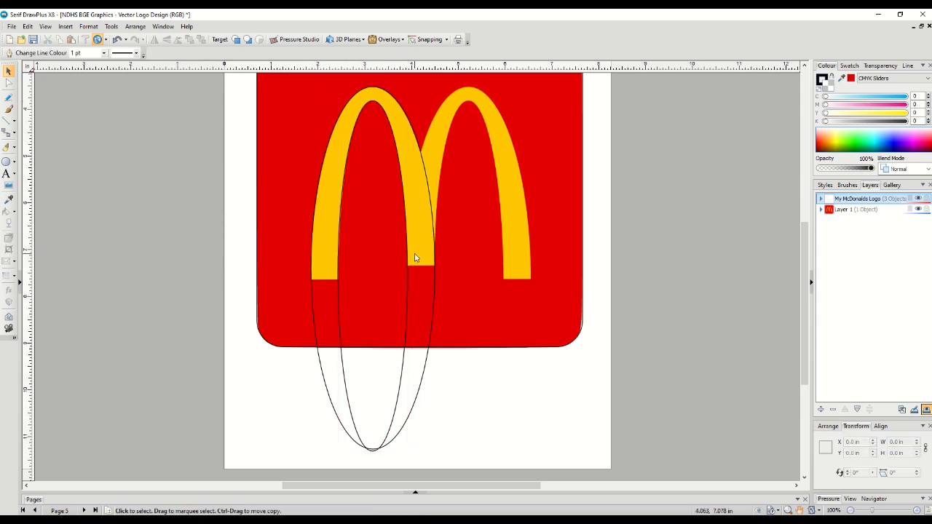
Nudge the inner ellipse slightly upward to about 1.47 by 7.46 in
{"action": "left_click", "coordinate": [395, 410]}
{"action": "left_click_drag", "start_coordinate": [374, 451], "coordinate": [375, 447]}
{"action": "scroll", "coordinate": [410, 290], "scroll_direction": "up", "scroll_amount": 1}
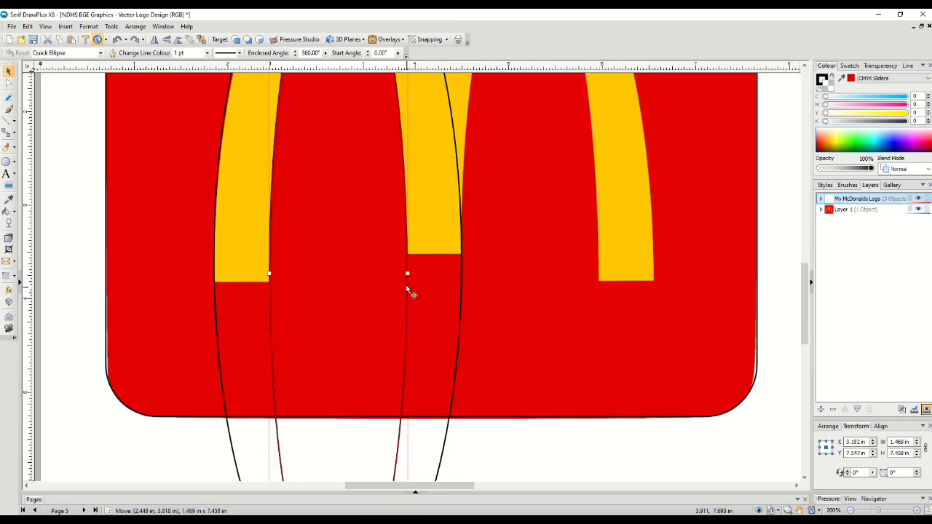
Convert both the inner and outer ellipses to curves
{"action": "right_click", "coordinate": [408, 291]}
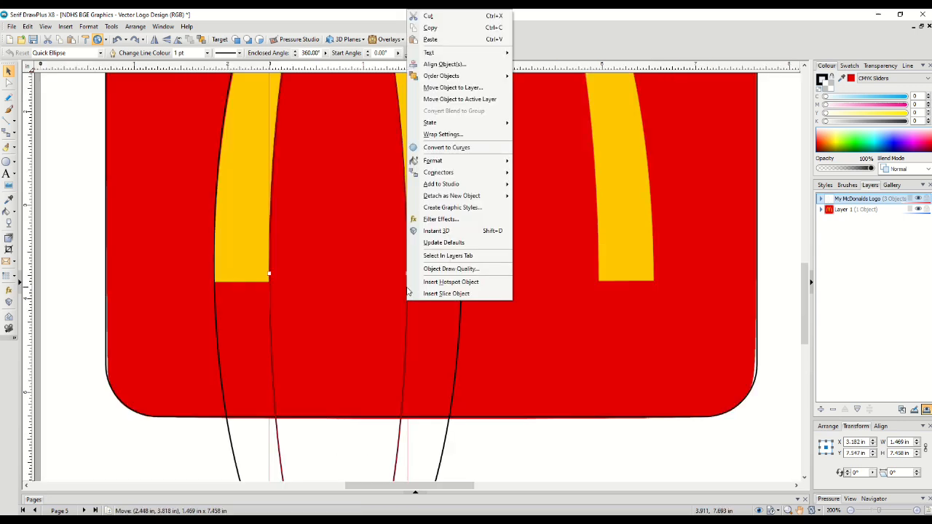
{"action": "left_click", "coordinate": [446, 147]}
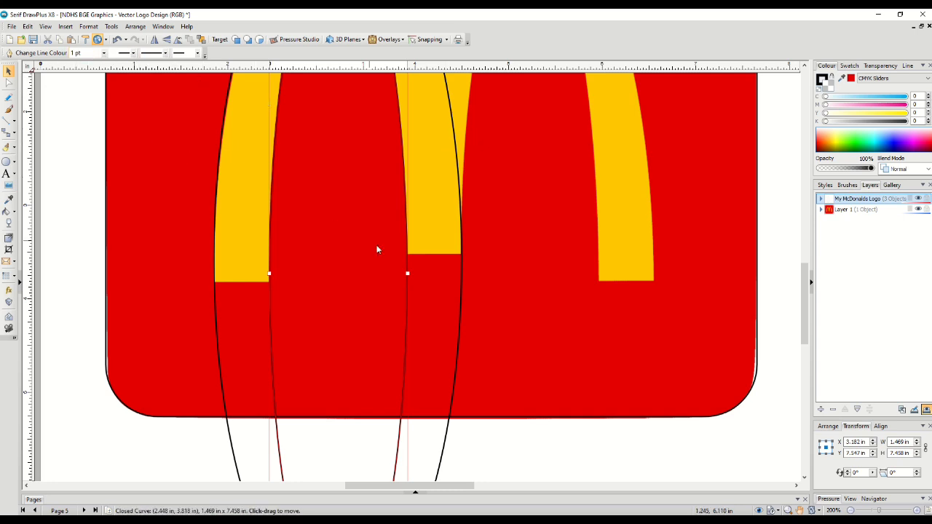
{"action": "left_click", "coordinate": [460, 263]}
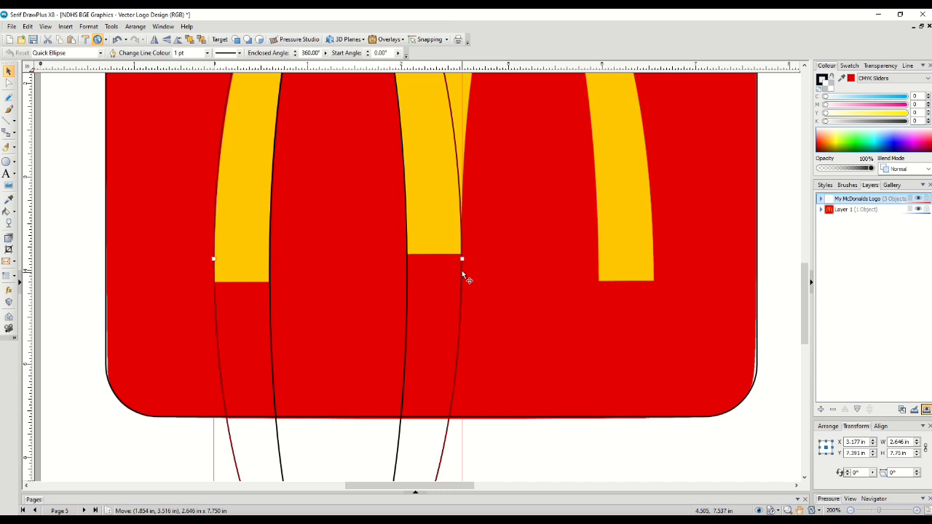
{"action": "right_click", "coordinate": [462, 272]}
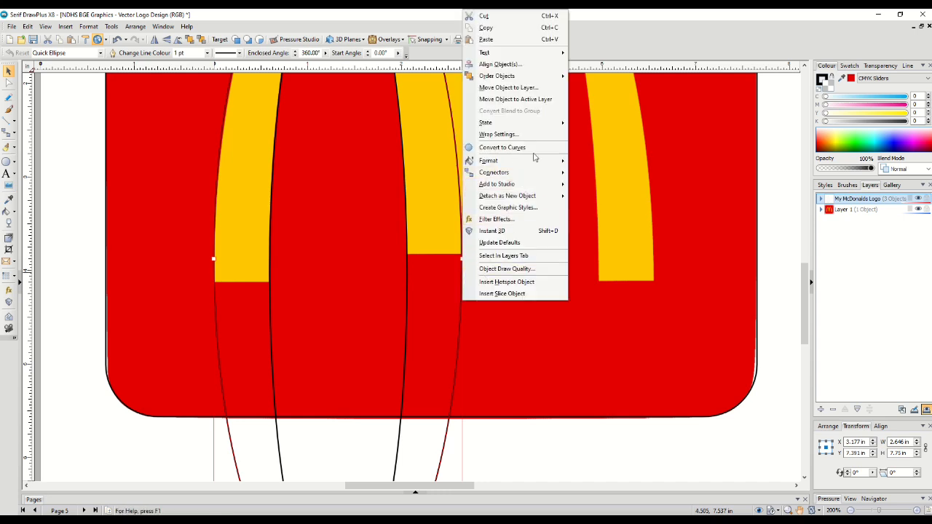
{"action": "left_click", "coordinate": [532, 148]}
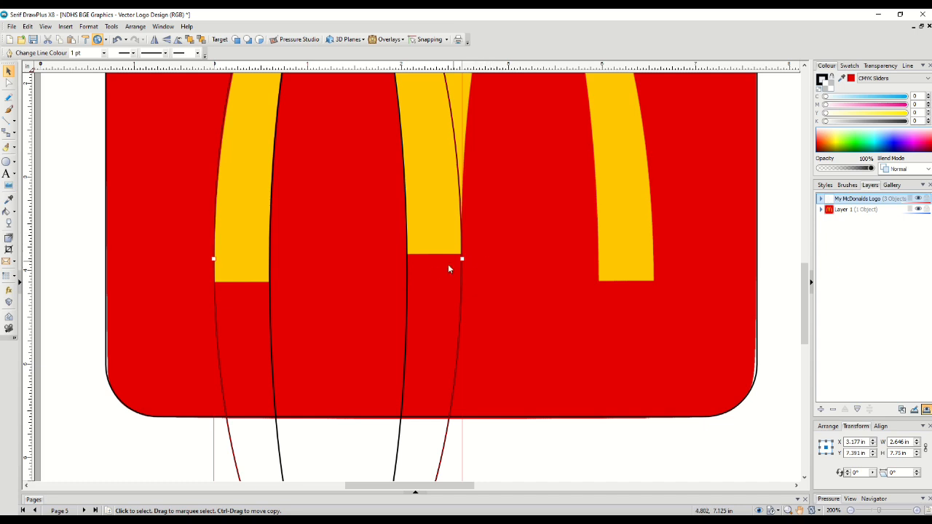
With the Node tool, break the inner curve open at its node by the arch's inner corner
{"action": "left_click", "coordinate": [407, 272]}
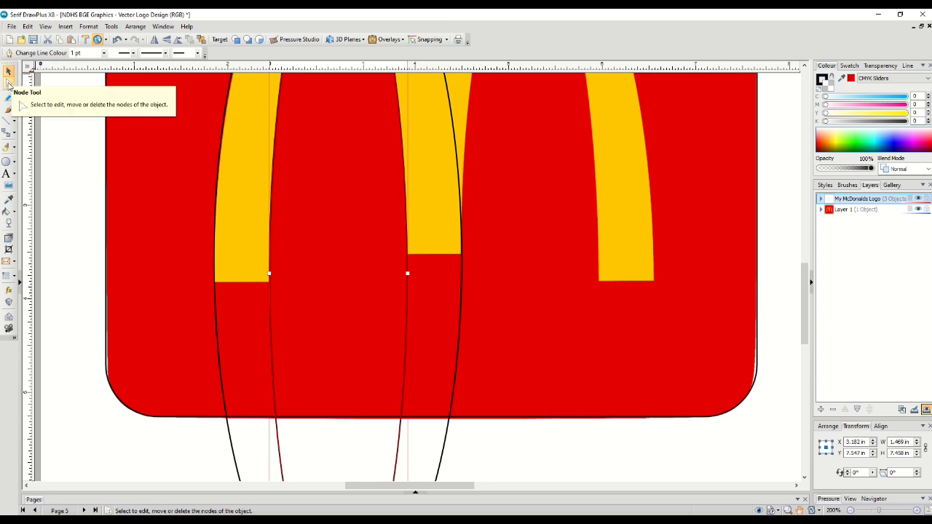
{"action": "left_click", "coordinate": [9, 84]}
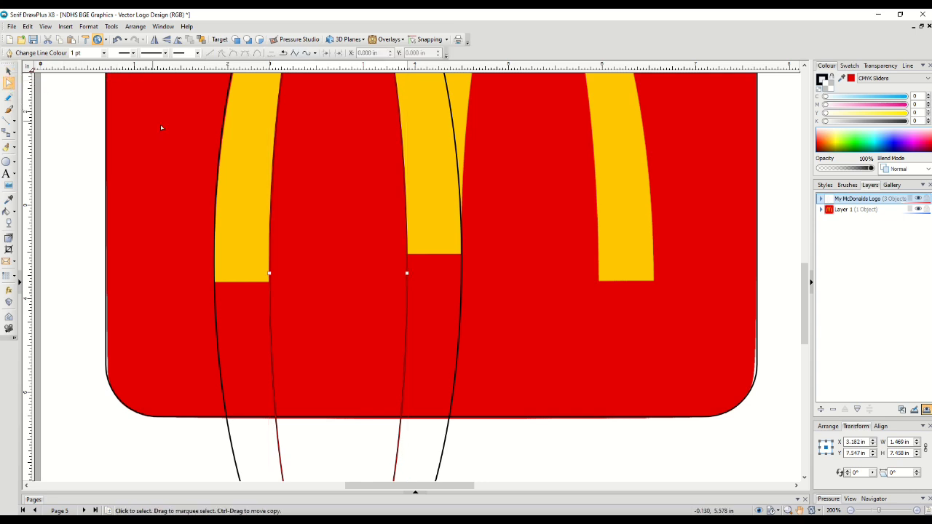
{"action": "left_click", "coordinate": [407, 255]}
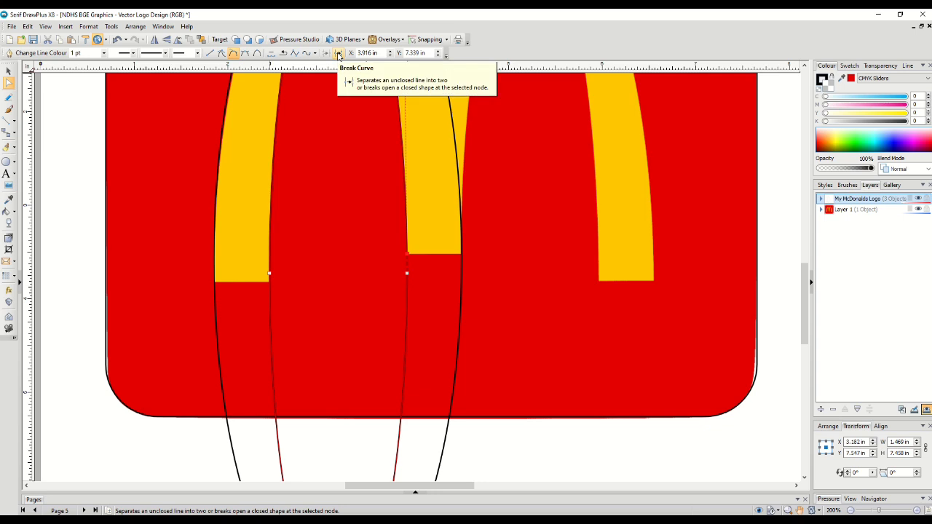
{"action": "left_click", "coordinate": [338, 56]}
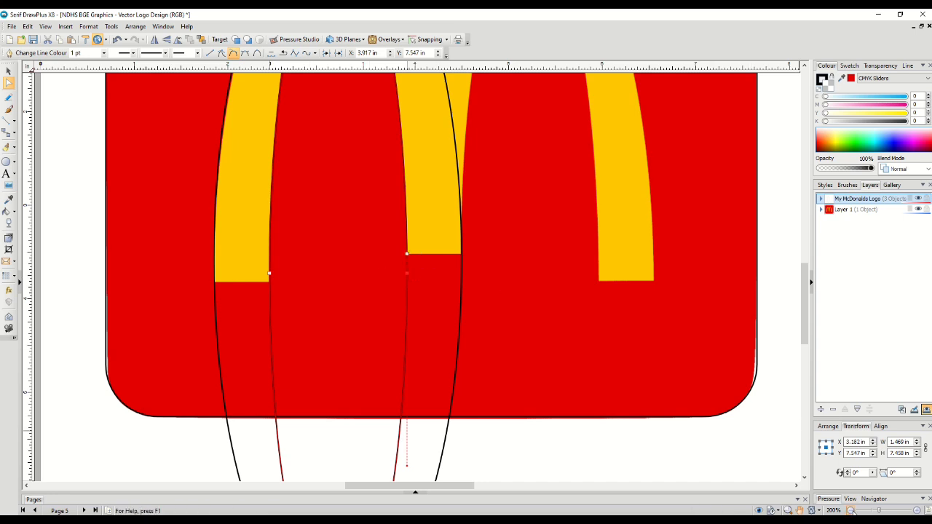
Break the inner curve open at its node by the left leg's inner corner
{"action": "left_click", "coordinate": [851, 510]}
{"action": "left_click", "coordinate": [851, 511]}
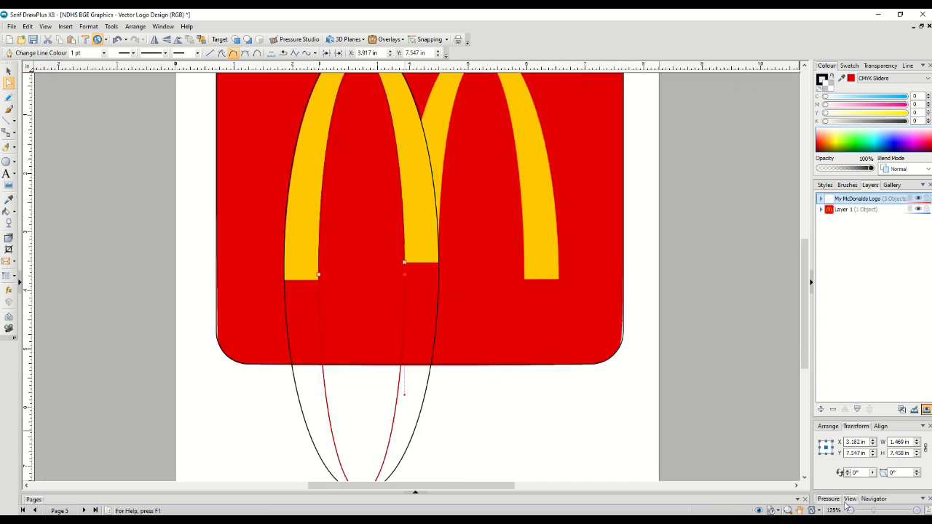
{"action": "left_click_drag", "start_coordinate": [558, 261], "coordinate": [556, 189]}
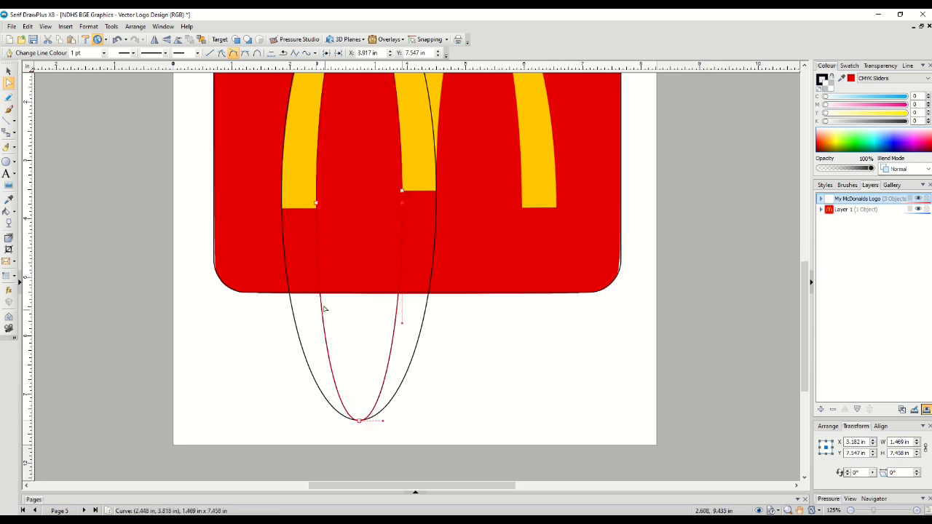
{"action": "left_click", "coordinate": [316, 207]}
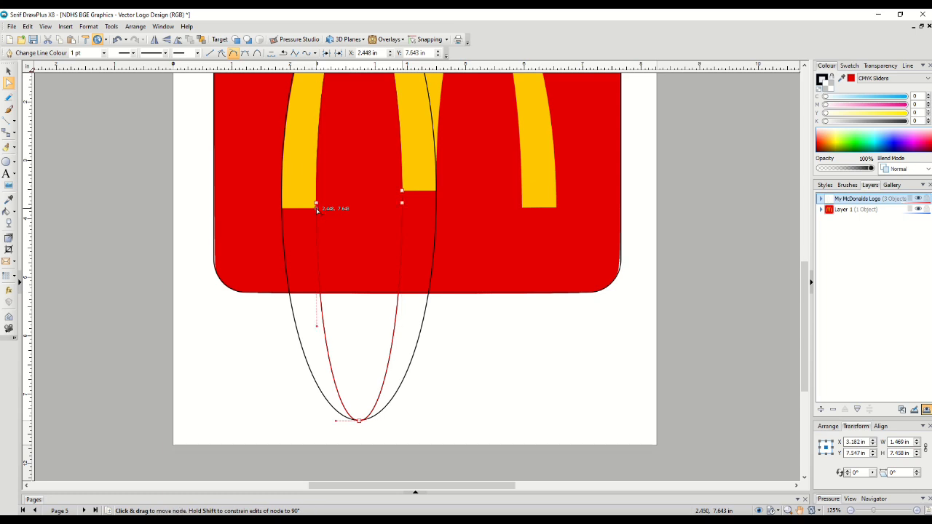
{"action": "left_click", "coordinate": [338, 54]}
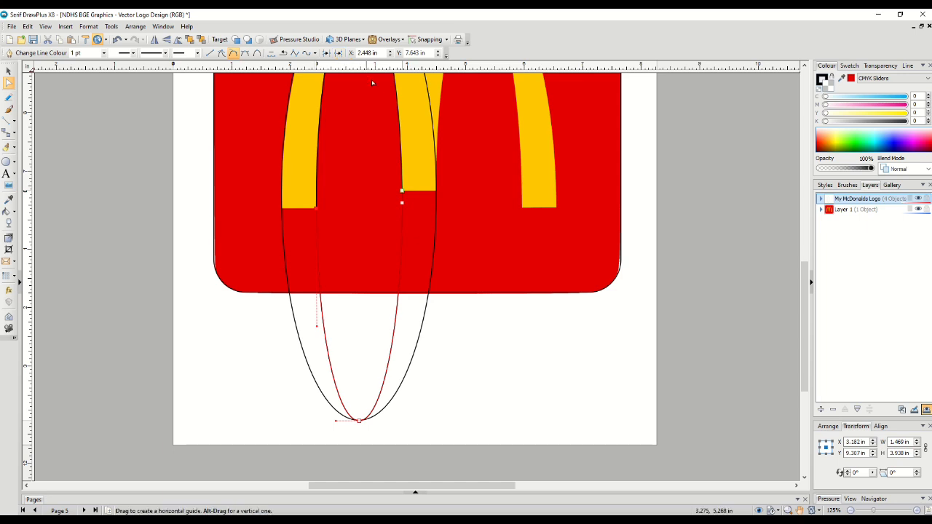
Delete the inner curve's lower segment hanging below the arch legs
{"action": "scroll", "coordinate": [453, 248], "scroll_direction": "up", "scroll_amount": 2}
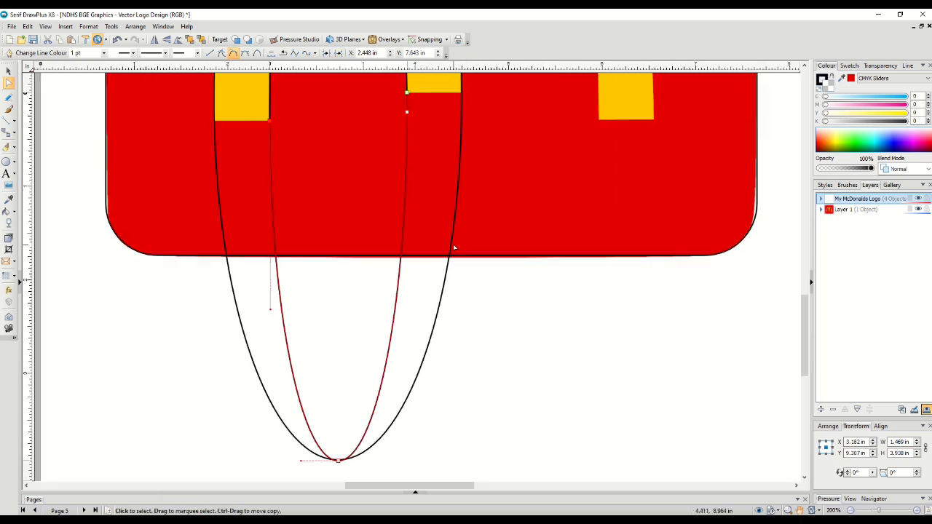
{"action": "scroll", "coordinate": [272, 156], "scroll_direction": "up", "scroll_amount": 1}
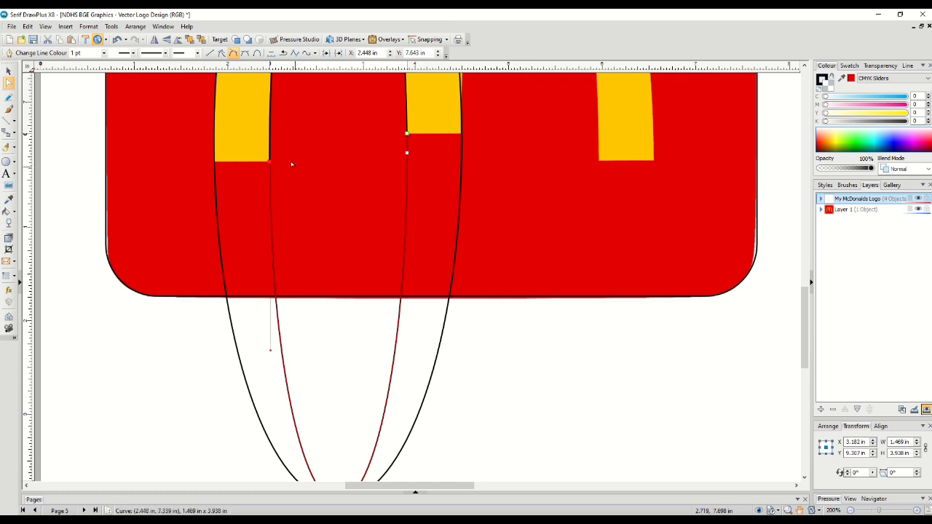
{"action": "scroll", "coordinate": [274, 153], "scroll_direction": "up", "scroll_amount": 6}
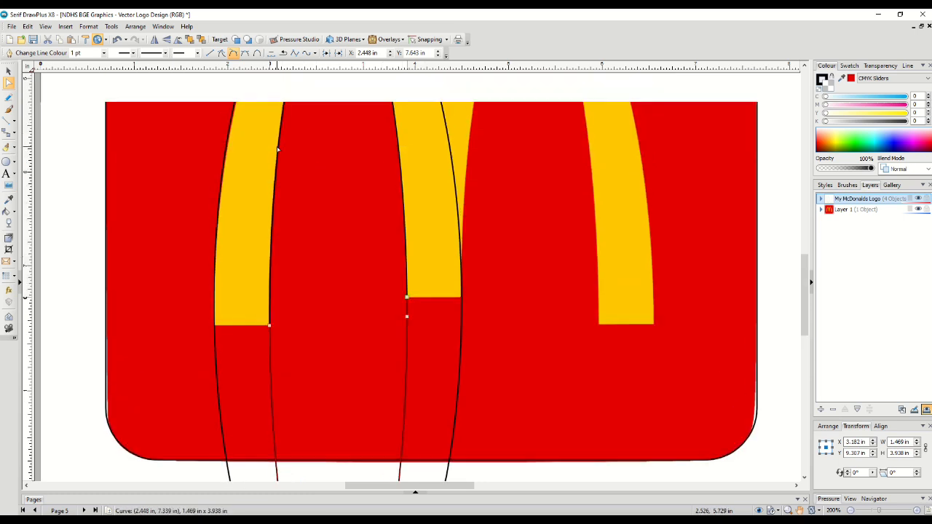
{"action": "scroll", "coordinate": [278, 150], "scroll_direction": "up", "scroll_amount": 1}
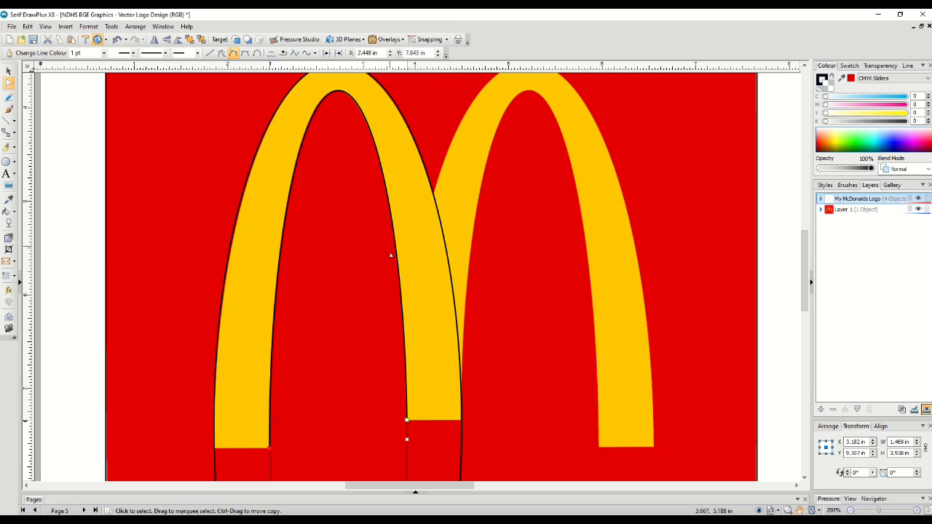
{"action": "scroll", "coordinate": [403, 381], "scroll_direction": "down", "scroll_amount": 5}
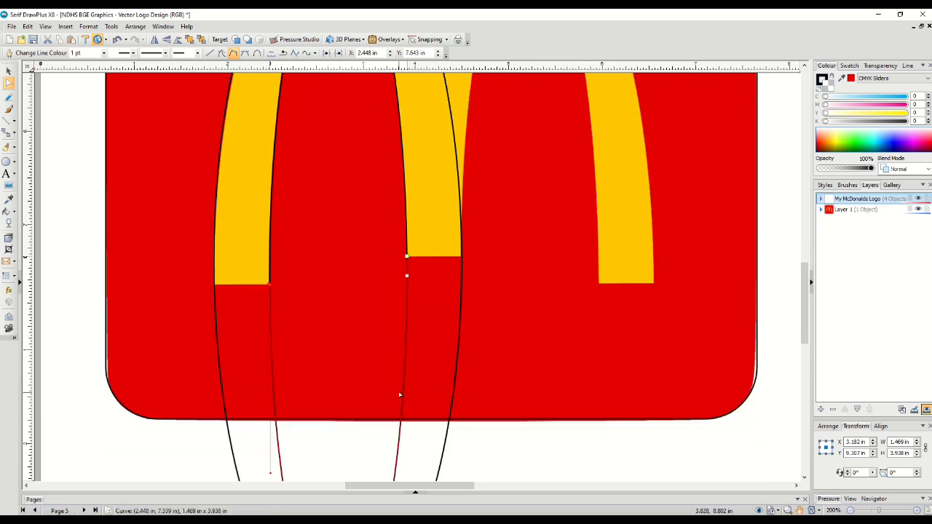
{"action": "scroll", "coordinate": [400, 387], "scroll_direction": "down", "scroll_amount": 1}
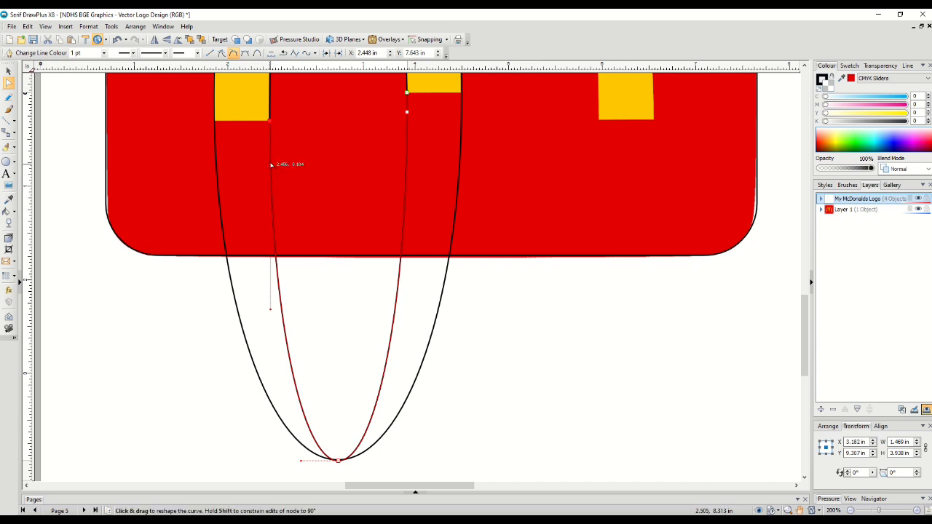
{"action": "key", "text": "Delete"}
{"action": "key", "text": "Delete"}
{"action": "key", "text": "Delete"}
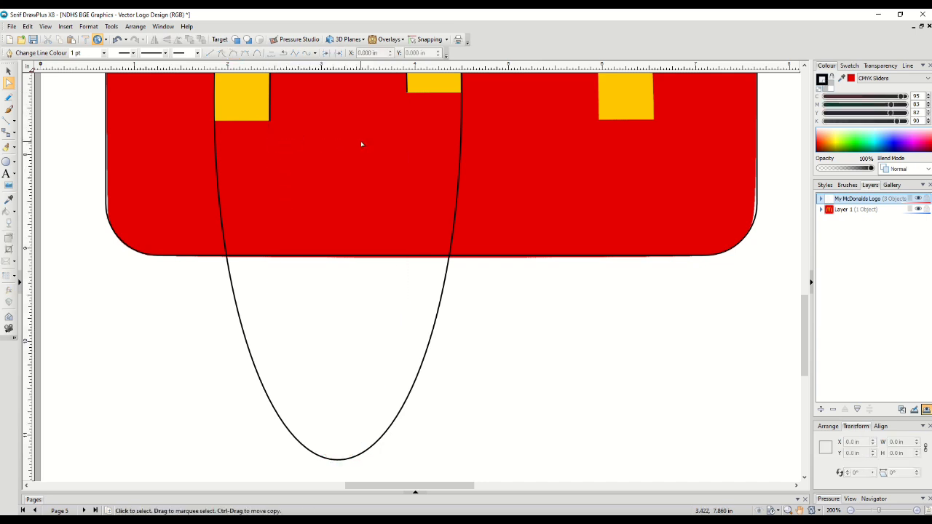
Break the outer curve open at its nodes by the bottom corners of the right and left legs
{"action": "scroll", "coordinate": [361, 144], "scroll_direction": "up", "scroll_amount": 8}
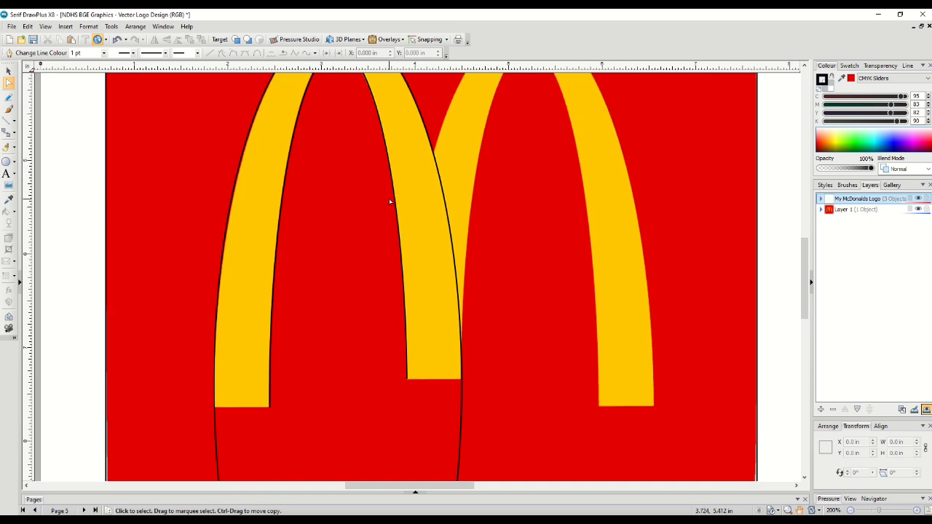
{"action": "scroll", "coordinate": [391, 204], "scroll_direction": "up", "scroll_amount": 3}
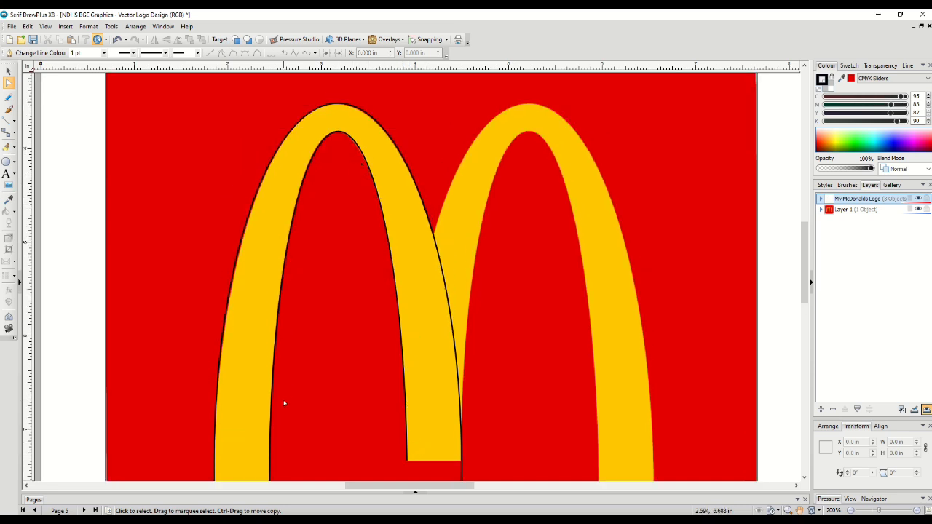
{"action": "scroll", "coordinate": [284, 403], "scroll_direction": "down", "scroll_amount": 3}
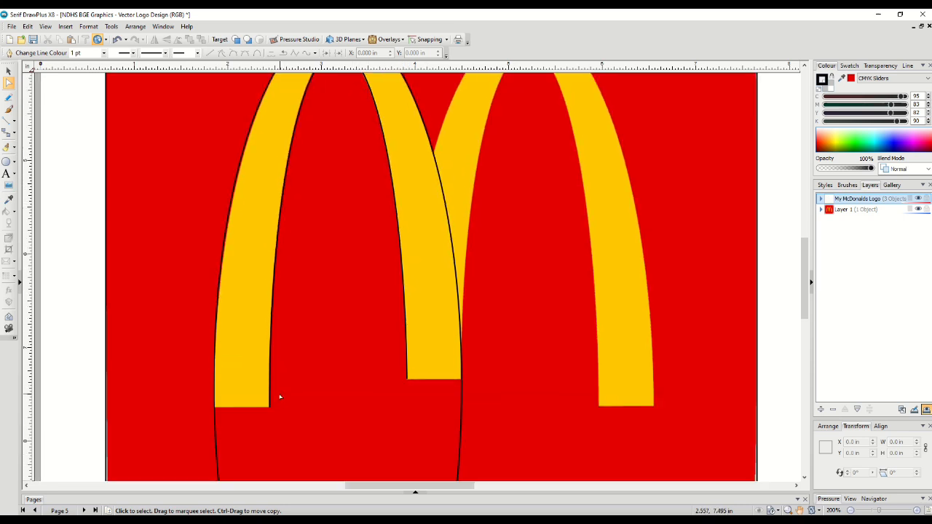
{"action": "left_click", "coordinate": [461, 401]}
{"action": "right_click", "coordinate": [461, 380]}
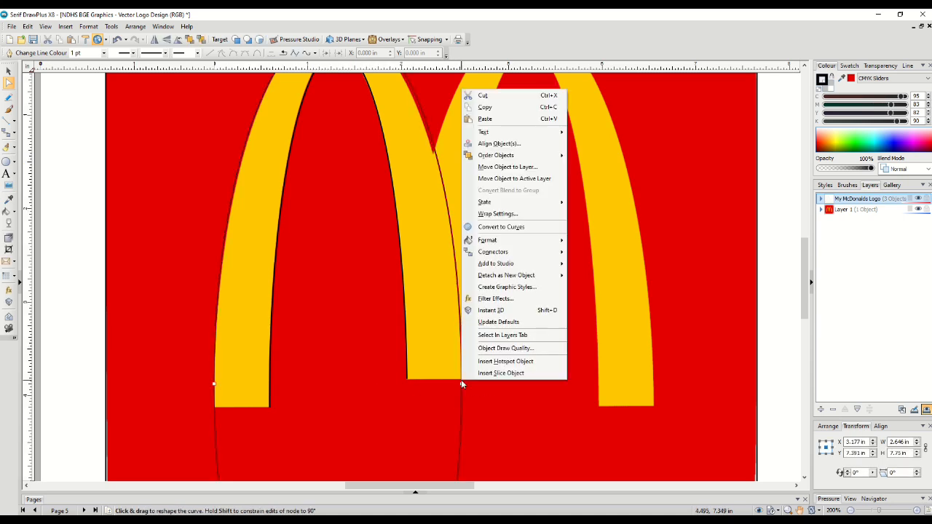
{"action": "left_click", "coordinate": [521, 235]}
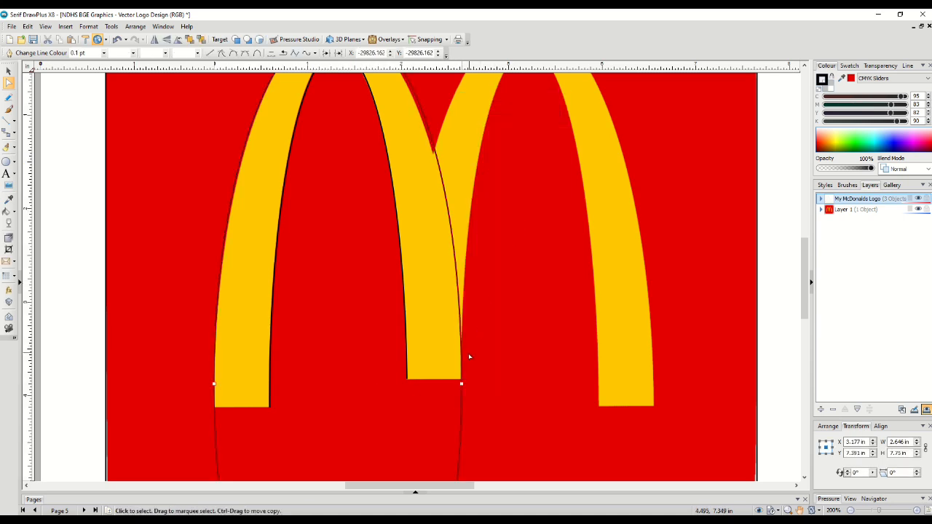
{"action": "left_click", "coordinate": [461, 381]}
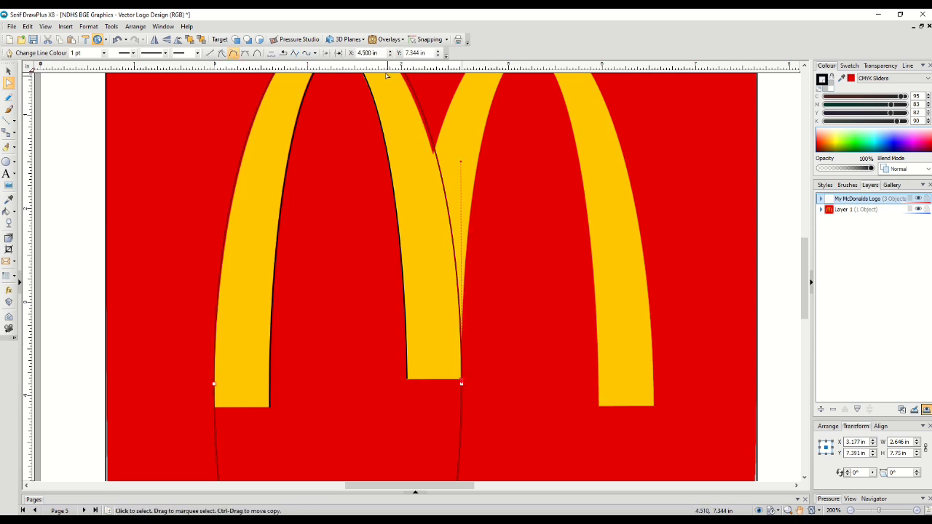
{"action": "left_click", "coordinate": [338, 53]}
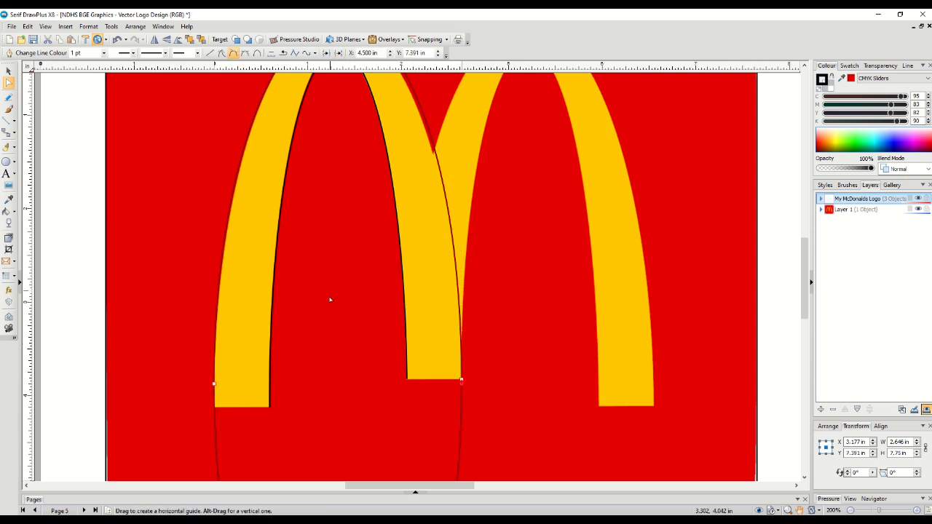
{"action": "scroll", "coordinate": [331, 299], "scroll_direction": "down", "scroll_amount": 4}
{"action": "scroll", "coordinate": [470, 222], "scroll_direction": "down", "scroll_amount": 2}
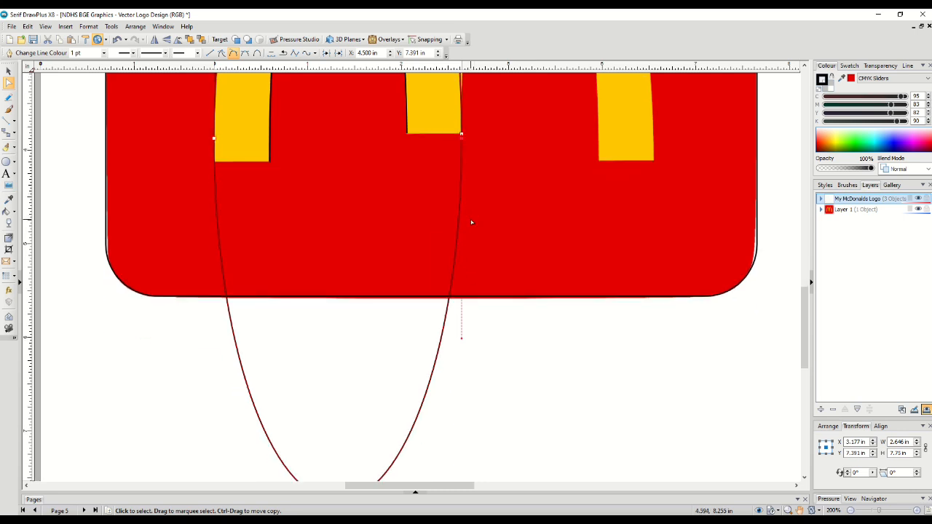
{"action": "left_click", "coordinate": [215, 163]}
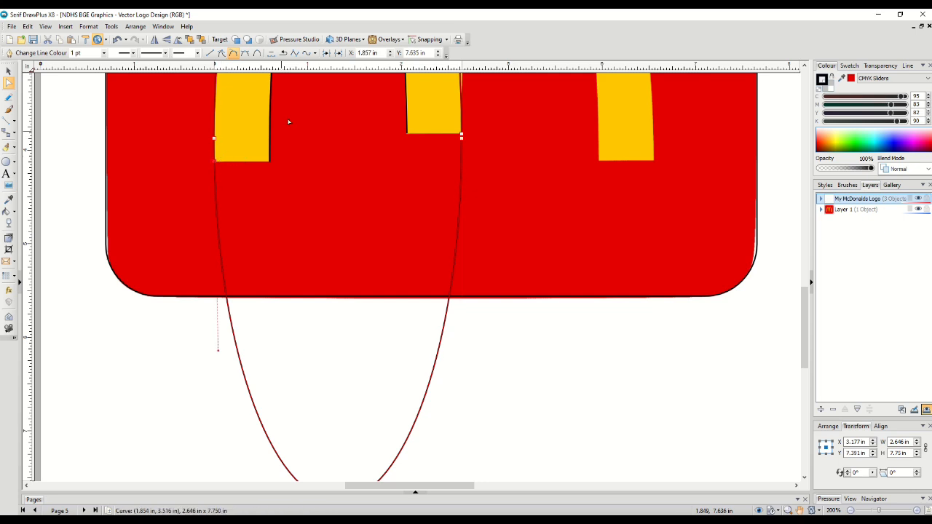
{"action": "left_click", "coordinate": [340, 54]}
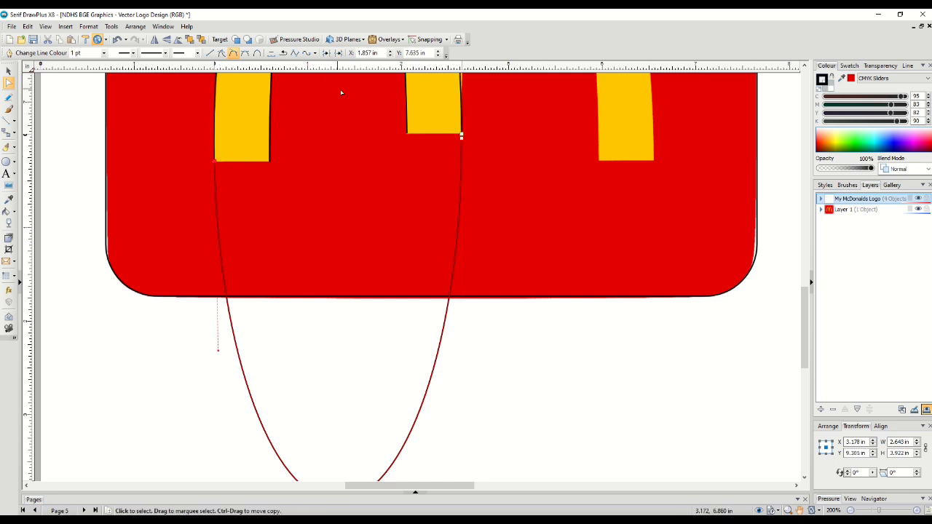
Delete the outer curve's lower segment below the arch legs
{"action": "scroll", "coordinate": [396, 171], "scroll_direction": "up", "scroll_amount": 3}
{"action": "scroll", "coordinate": [395, 170], "scroll_direction": "up", "scroll_amount": 3}
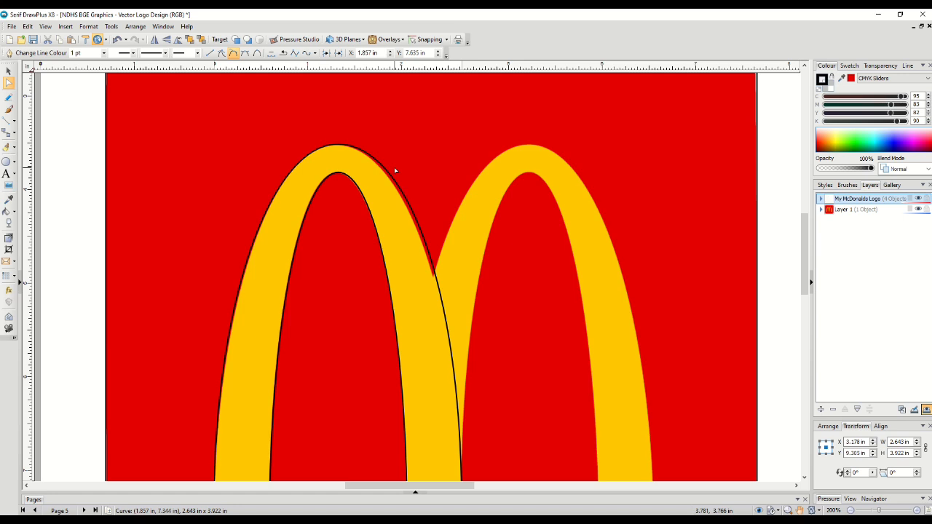
{"action": "scroll", "coordinate": [396, 171], "scroll_direction": "down", "scroll_amount": 8}
{"action": "scroll", "coordinate": [396, 171], "scroll_direction": "down", "scroll_amount": 2}
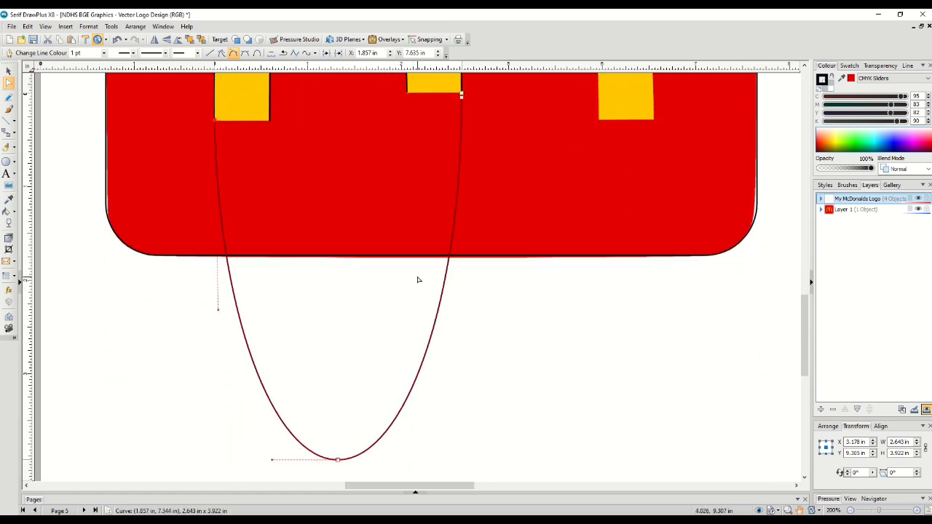
{"action": "scroll", "coordinate": [418, 285], "scroll_direction": "up", "scroll_amount": 2}
{"action": "key", "text": "Delete"}
{"action": "key", "text": "Delete"}
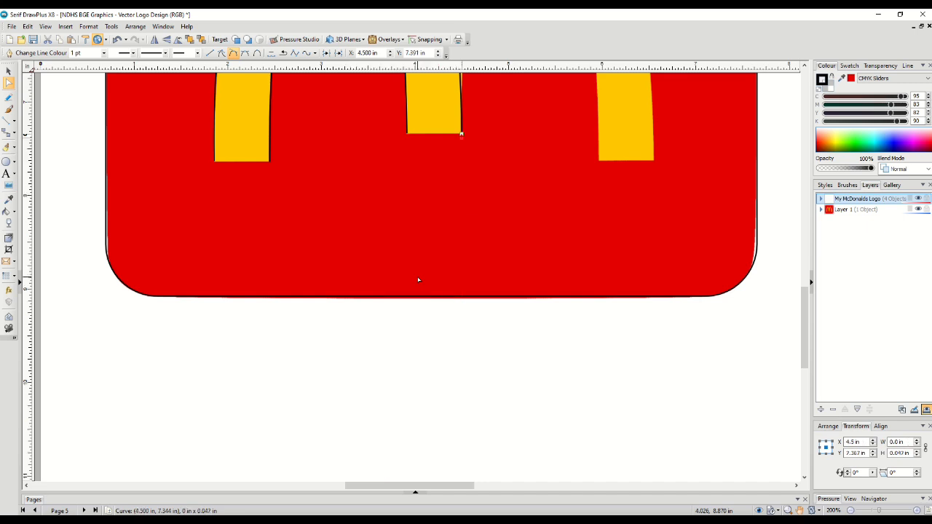
{"action": "key", "text": "Delete"}
With the straight line tool, draw lines closing the bottom edges of both arch legs
{"action": "scroll", "coordinate": [460, 172], "scroll_direction": "up", "scroll_amount": 12}
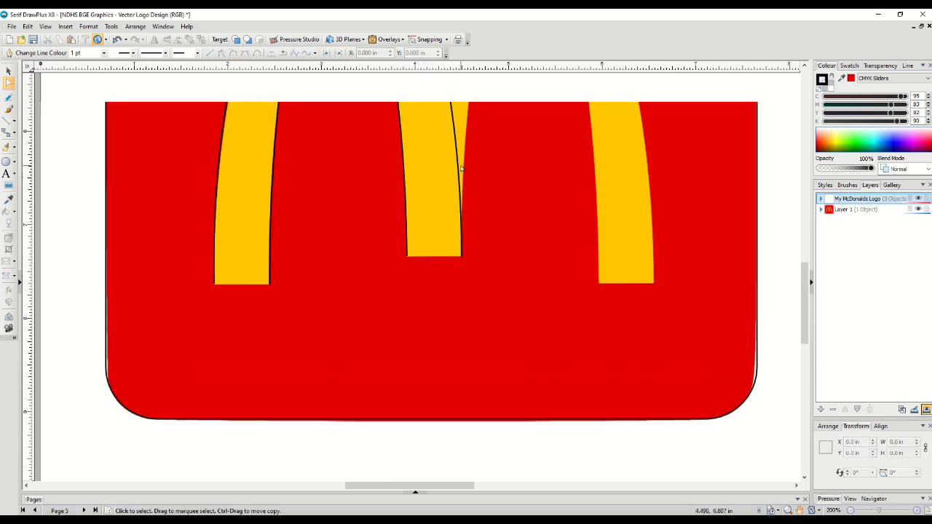
{"action": "scroll", "coordinate": [461, 169], "scroll_direction": "up", "scroll_amount": 2}
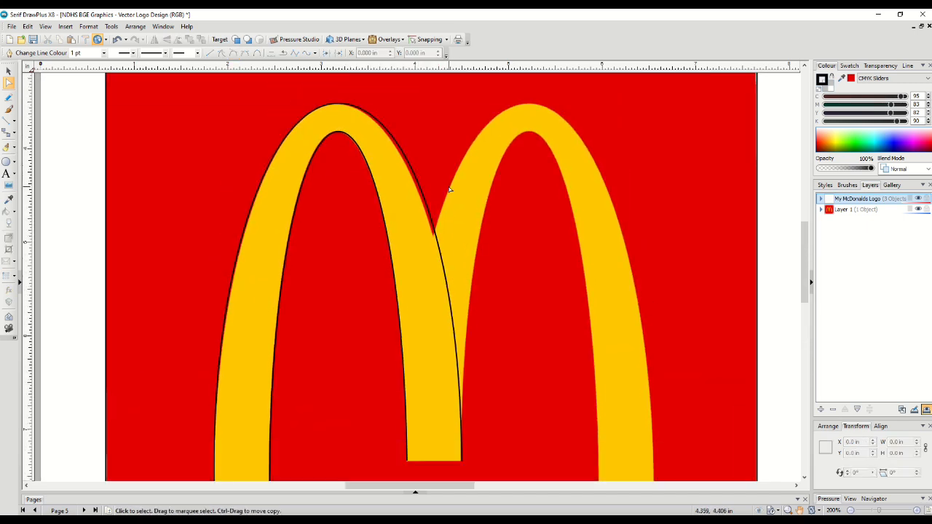
{"action": "scroll", "coordinate": [450, 193], "scroll_direction": "down", "scroll_amount": 2}
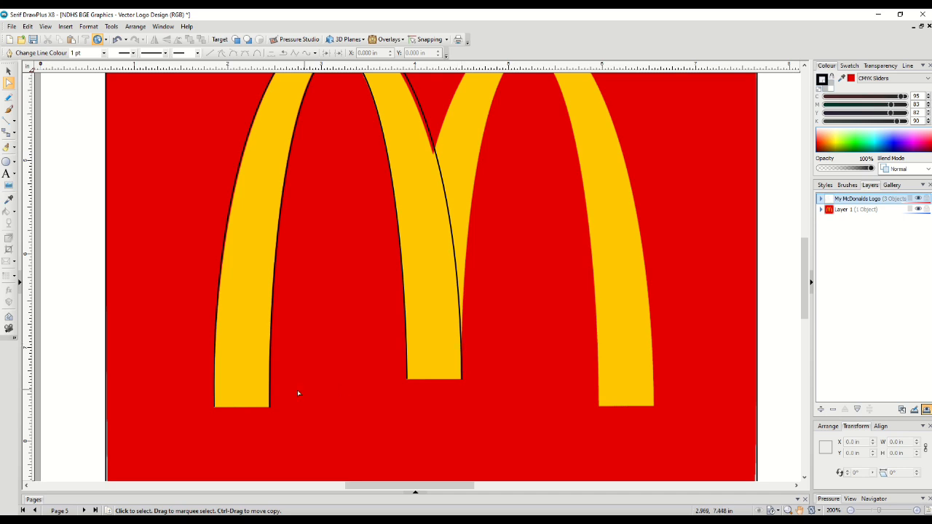
{"action": "left_click", "coordinate": [8, 122]}
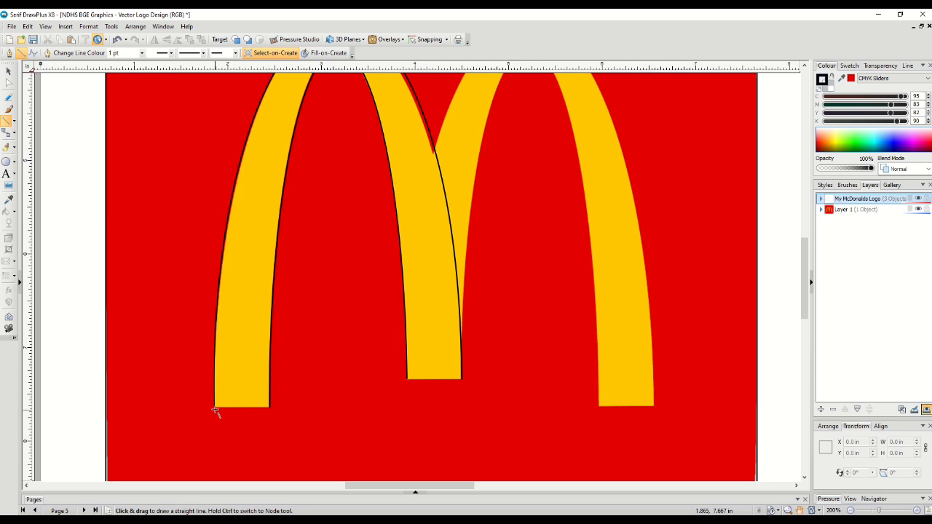
{"action": "left_click_drag", "start_coordinate": [214, 406], "coordinate": [269, 408]}
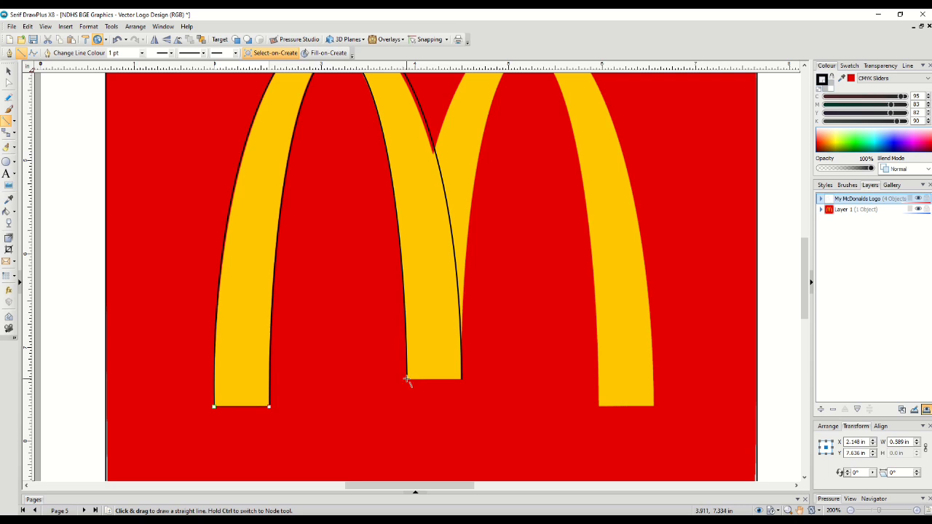
{"action": "left_click_drag", "start_coordinate": [408, 379], "coordinate": [461, 381]}
With the Node tool, join the right leg's bottom line to the arch curve at their shared corner node
{"action": "scroll", "coordinate": [449, 395], "scroll_direction": "up", "scroll_amount": 2}
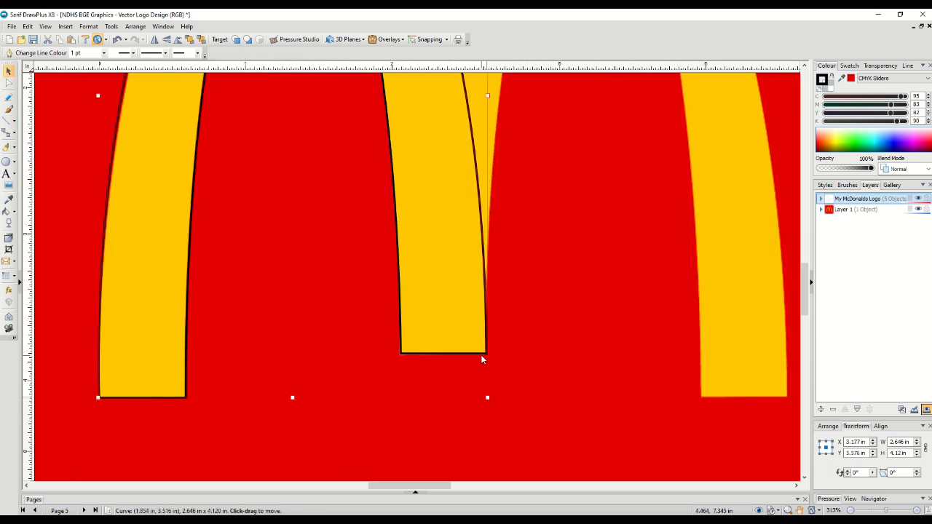
{"action": "left_click", "coordinate": [10, 85]}
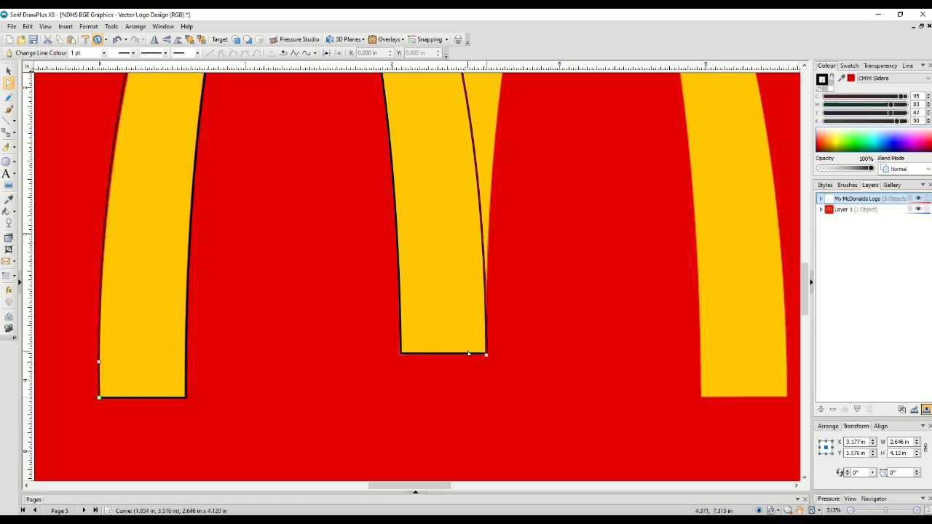
{"action": "scroll", "coordinate": [468, 354], "scroll_direction": "up", "scroll_amount": 2}
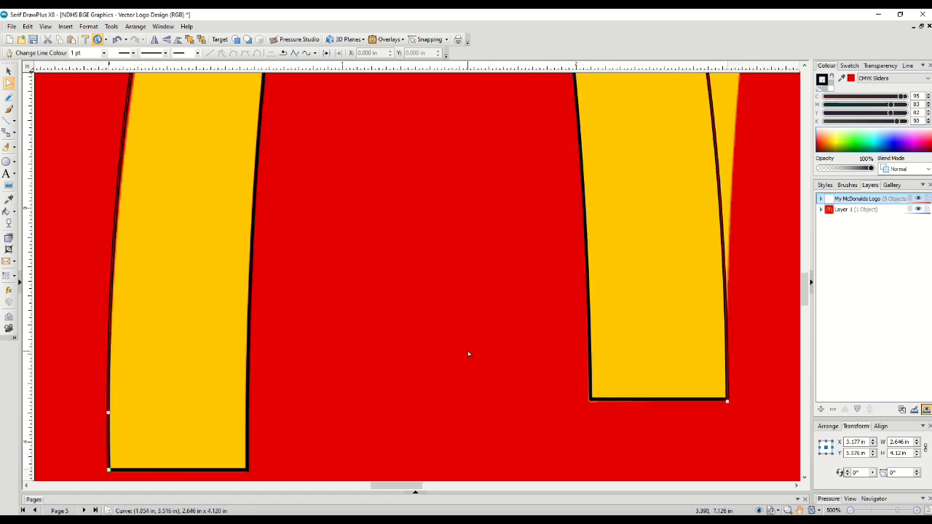
{"action": "left_click", "coordinate": [666, 402], "text": "shift"}
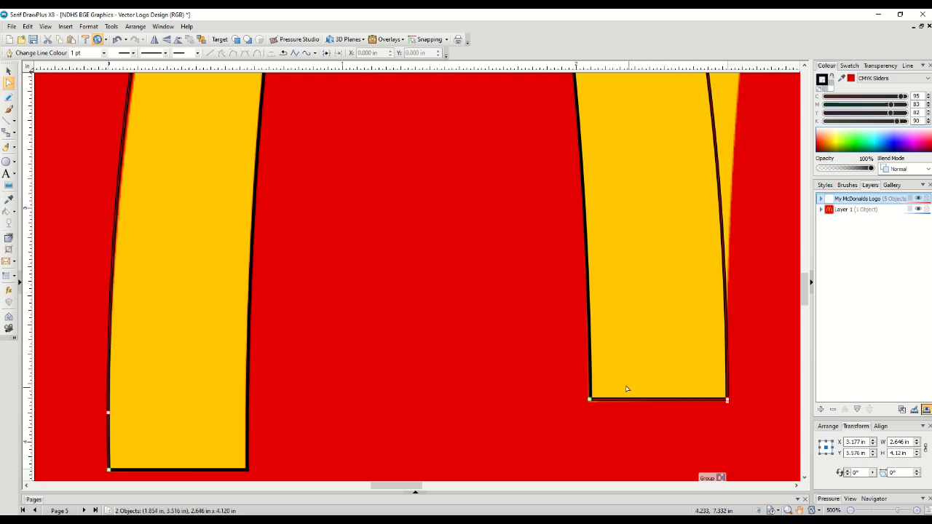
{"action": "left_click", "coordinate": [590, 376], "text": "shift"}
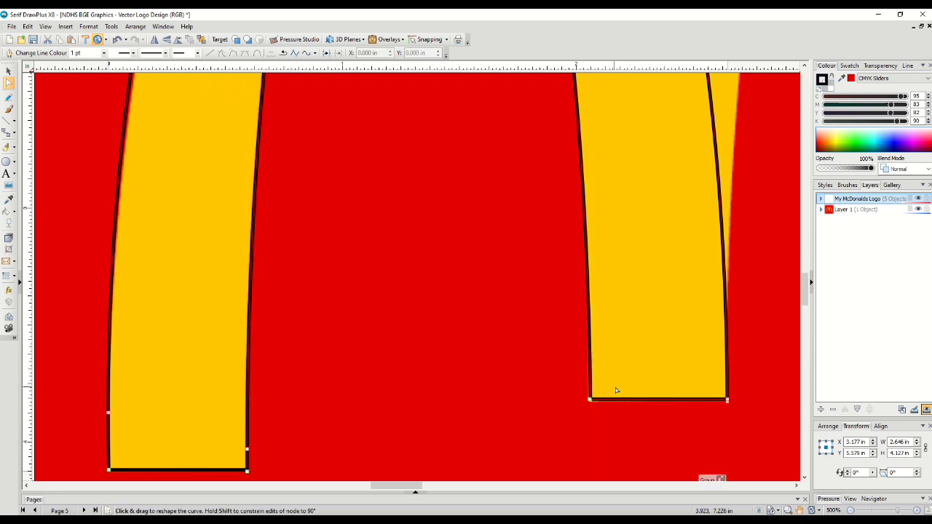
{"action": "left_click_drag", "start_coordinate": [590, 400], "coordinate": [590, 400]}
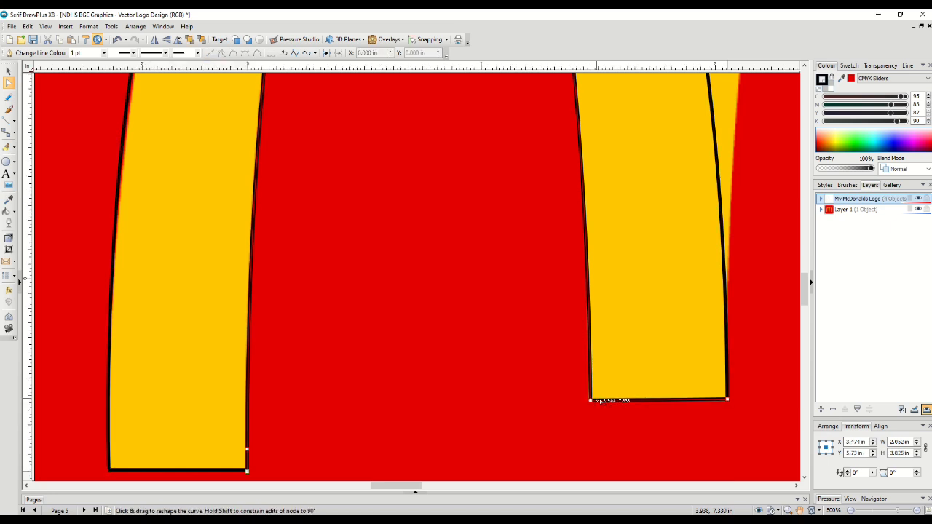
With the Node tool, join the right leg's bottom line to the arch curve at its outer corner node
{"action": "left_click_drag", "start_coordinate": [728, 399], "coordinate": [727, 400]}
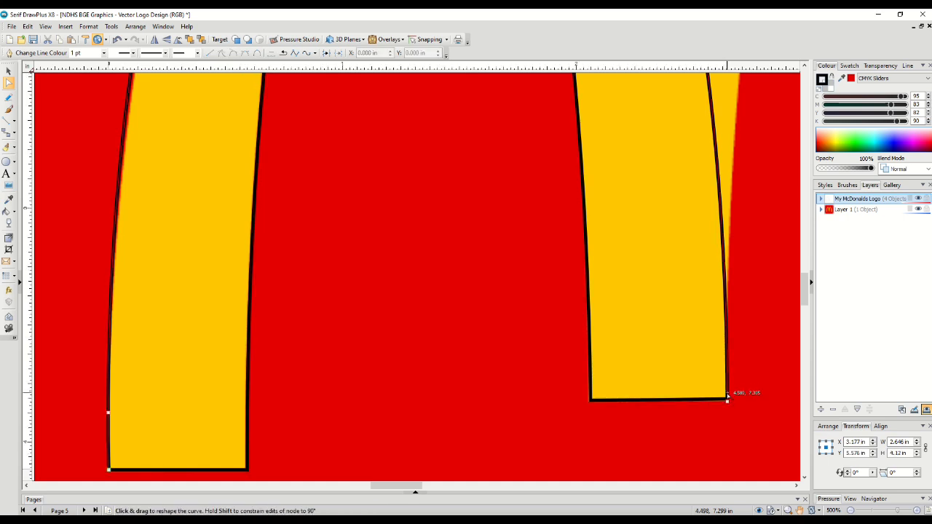
{"action": "left_click", "coordinate": [723, 400], "text": "shift"}
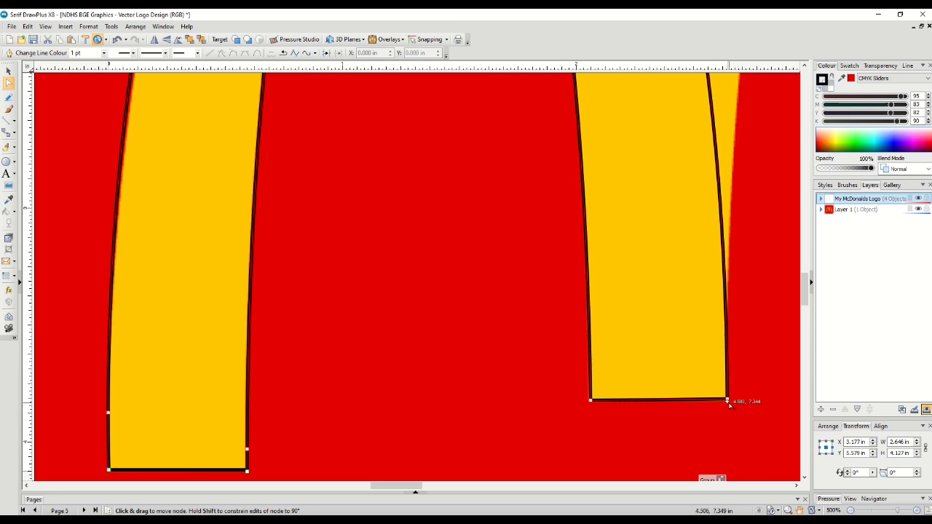
{"action": "left_click_drag", "start_coordinate": [728, 401], "coordinate": [727, 400]}
Join the left leg's bottom line to the arch curve at both corner nodes, closing the arch into one curve
{"action": "scroll", "coordinate": [235, 310], "scroll_direction": "down", "scroll_amount": 3}
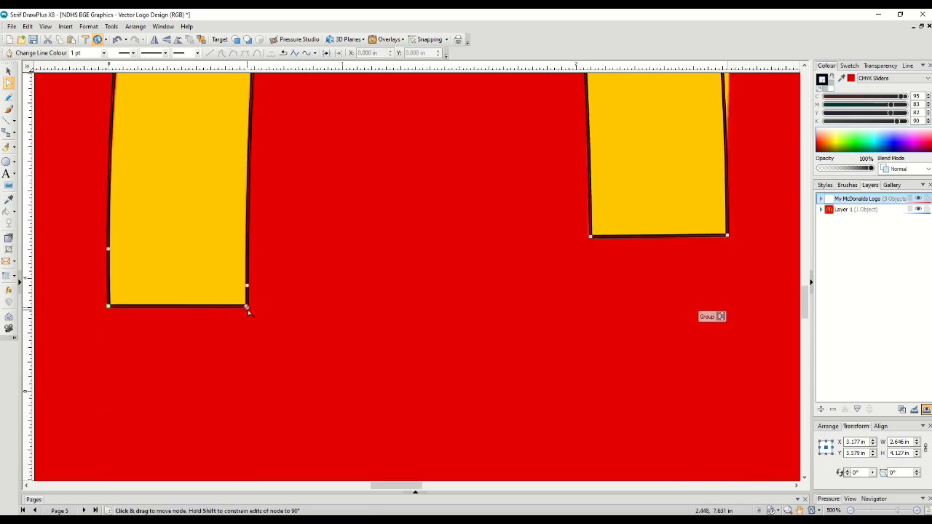
{"action": "left_click_drag", "start_coordinate": [247, 308], "coordinate": [249, 308]}
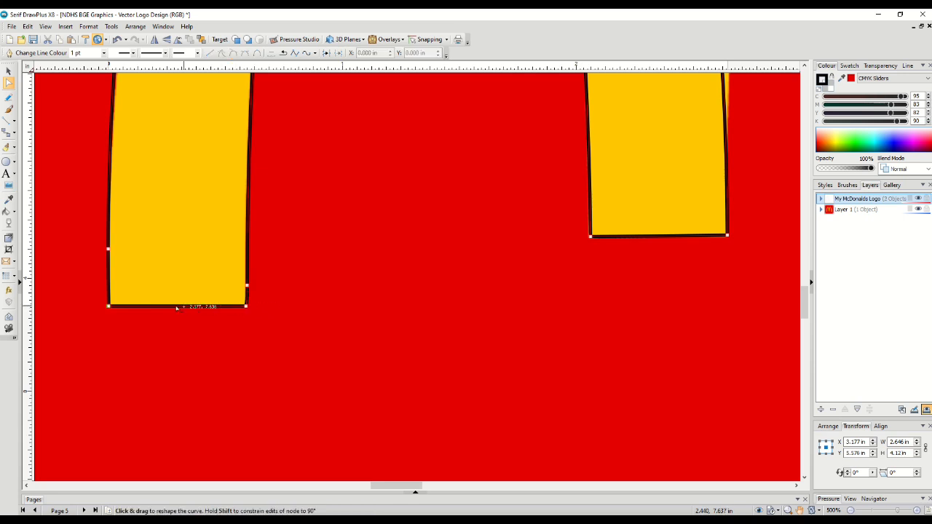
{"action": "left_click_drag", "start_coordinate": [109, 307], "coordinate": [109, 307]}
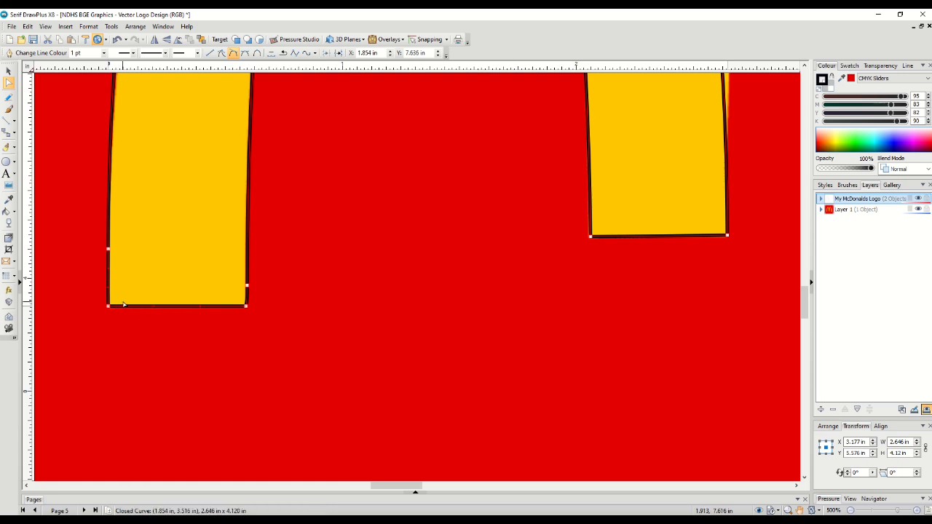
Zoom out and inspect the closed arch outline against the traced logo
{"action": "left_click", "coordinate": [248, 333]}
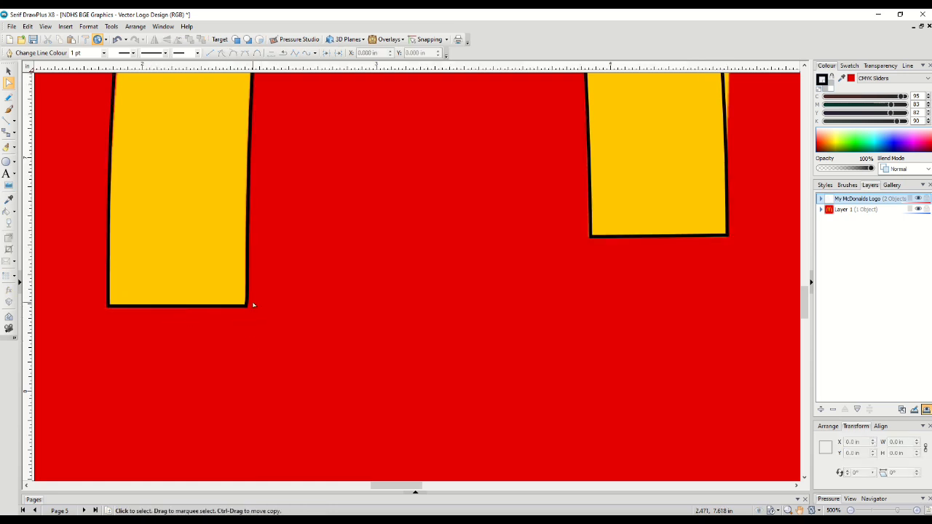
{"action": "scroll", "coordinate": [293, 311], "scroll_direction": "up", "scroll_amount": 8}
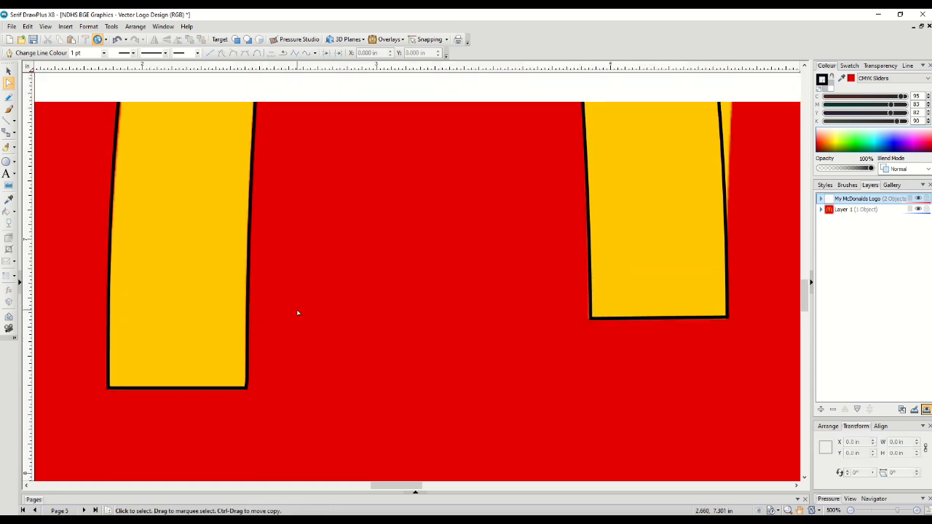
{"action": "scroll", "coordinate": [297, 313], "scroll_direction": "up", "scroll_amount": 6}
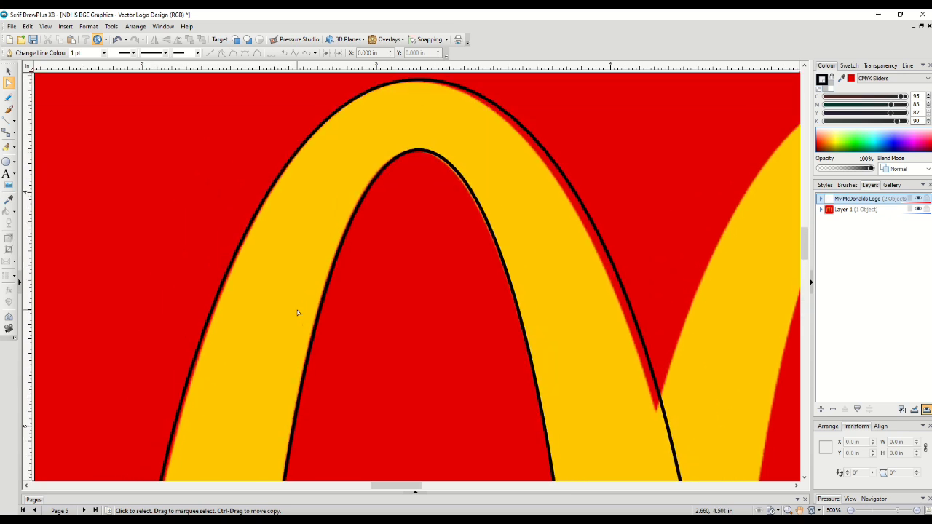
{"action": "scroll", "coordinate": [297, 313], "scroll_direction": "down", "scroll_amount": 5}
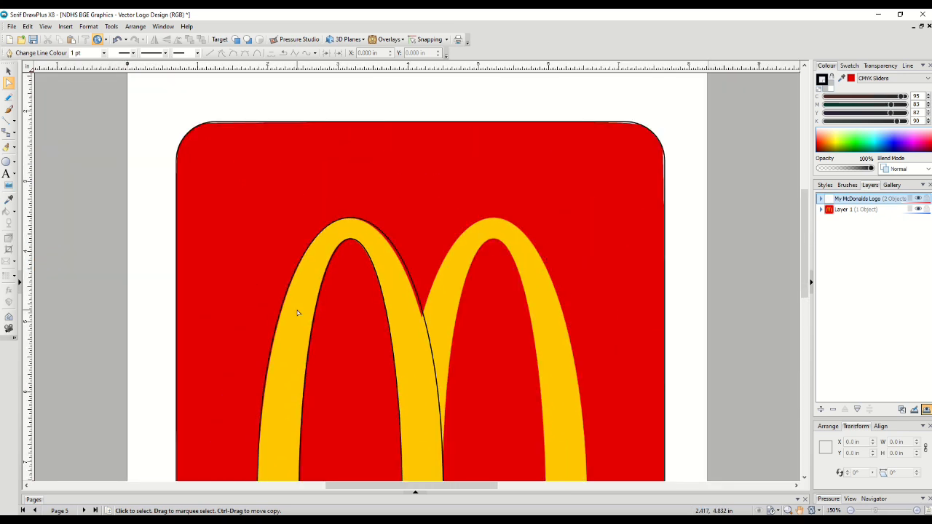
{"action": "scroll", "coordinate": [306, 312], "scroll_direction": "down", "scroll_amount": 3}
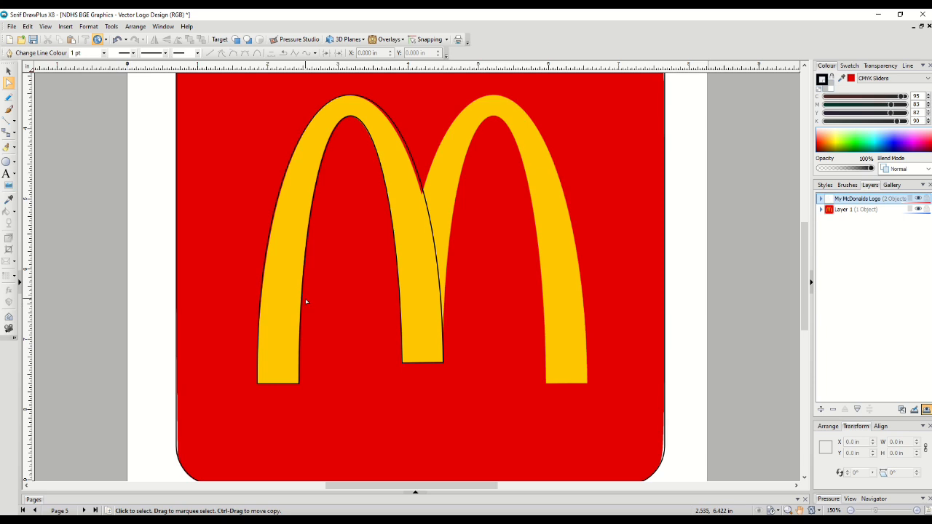
{"action": "left_click", "coordinate": [429, 337]}
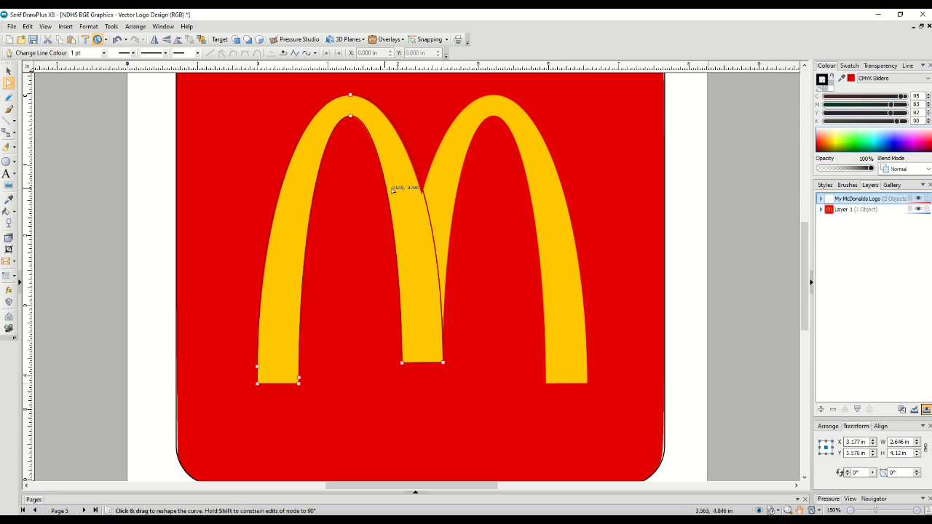
{"action": "left_click_drag", "start_coordinate": [424, 193], "coordinate": [424, 193]}
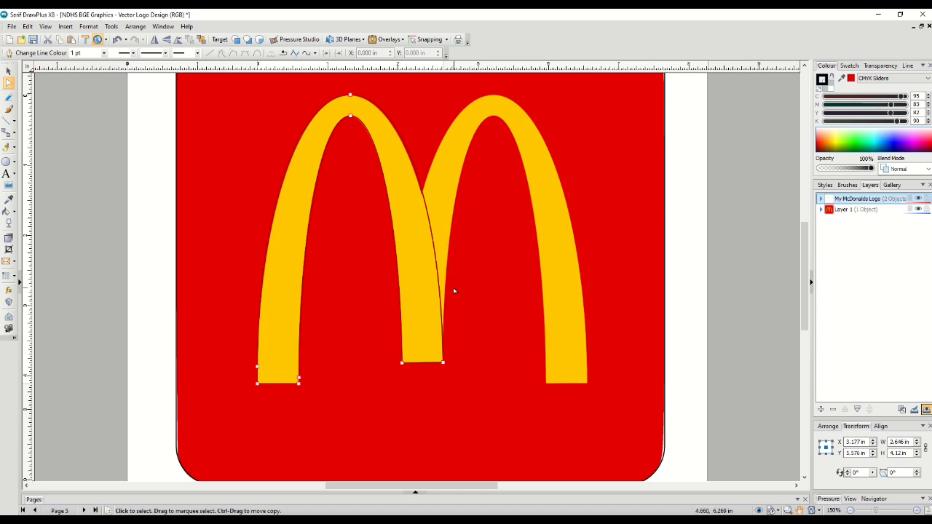
{"action": "key", "text": "Escape"}
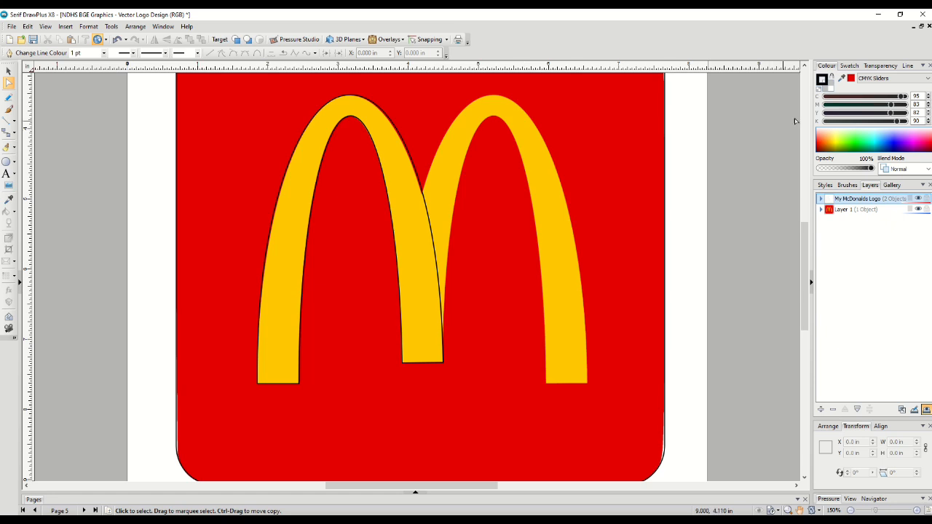
Sample the logo's arch yellow with the Colour Picker
{"action": "left_click", "coordinate": [842, 78]}
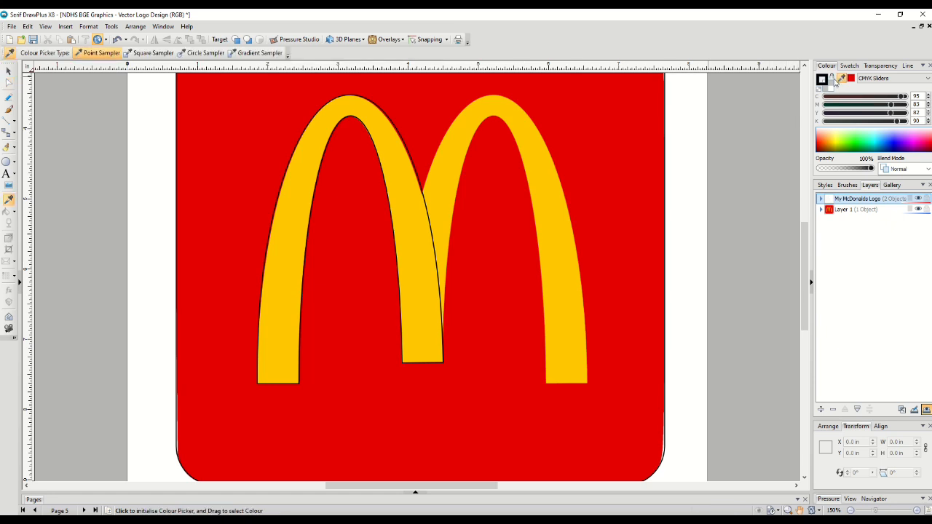
{"action": "left_click", "coordinate": [449, 159]}
{"action": "key", "text": "Escape"}
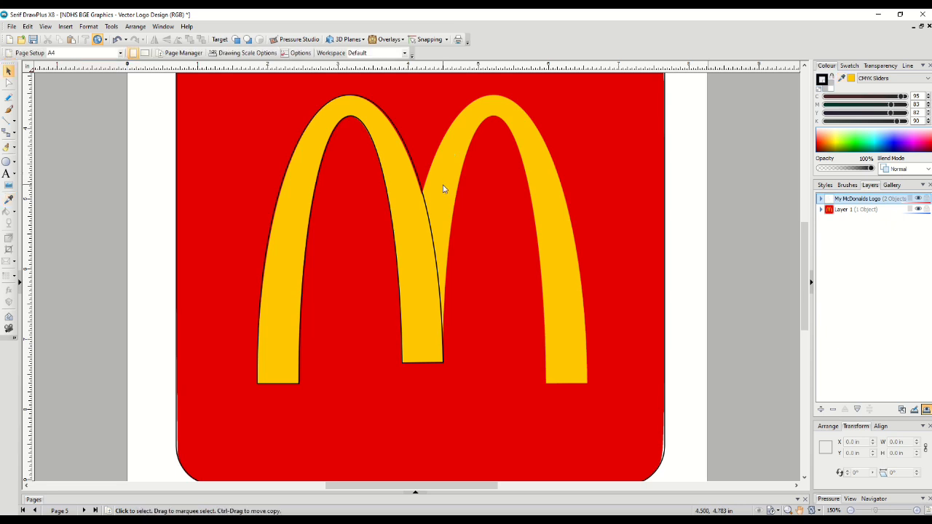
Hide Layer 1 and make the My McDonalds Logo layer active
{"action": "left_click", "coordinate": [849, 210]}
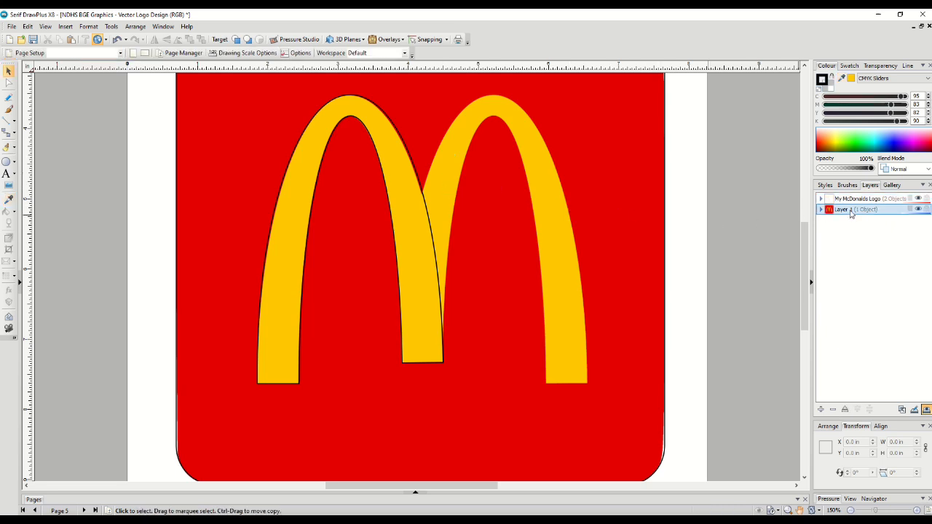
{"action": "left_click", "coordinate": [918, 209]}
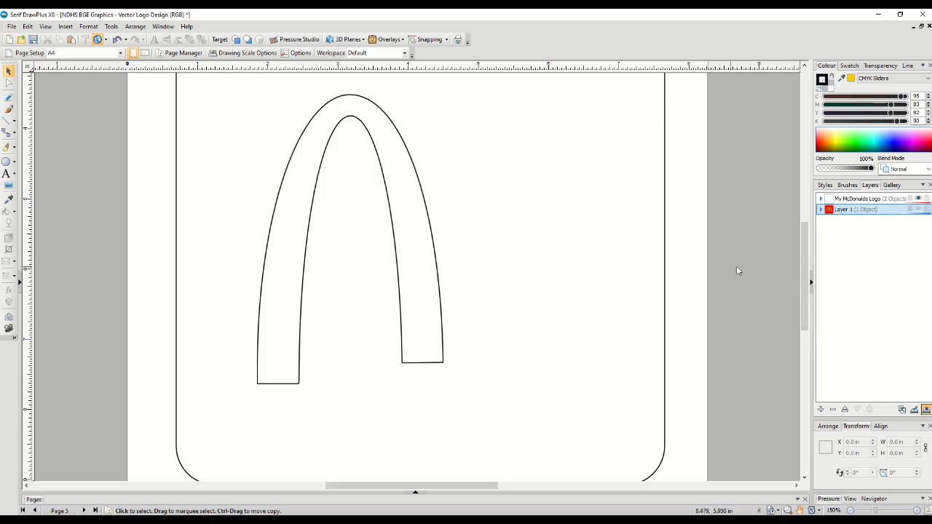
{"action": "left_click", "coordinate": [863, 200]}
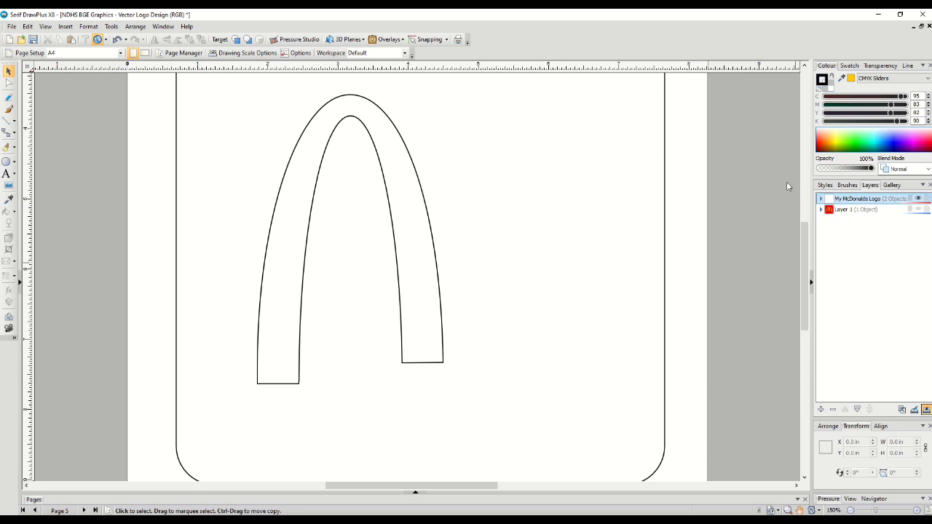
Fill the closed arch shape with the sampled yellow
{"action": "left_click", "coordinate": [425, 218]}
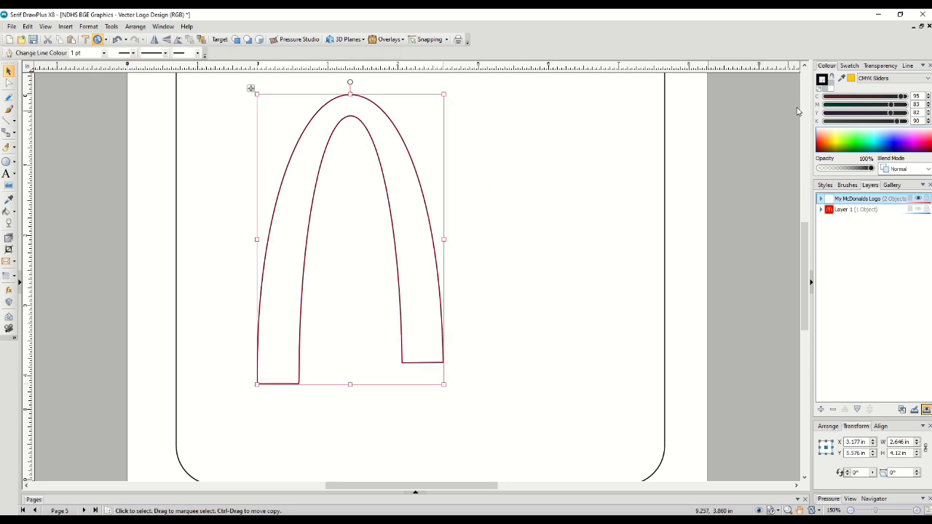
{"action": "left_click", "coordinate": [830, 91]}
{"action": "left_click", "coordinate": [851, 78]}
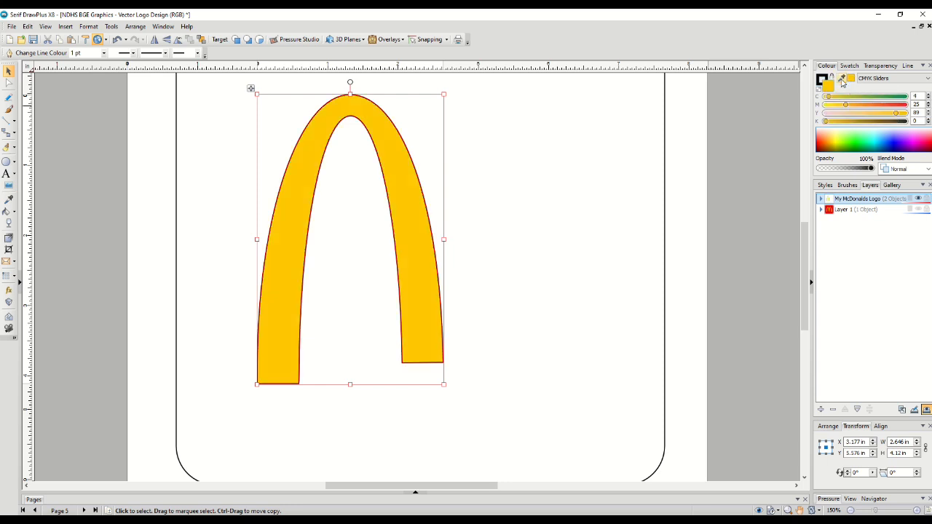
Remove the arch's outline by setting its line colour to none
{"action": "left_click", "coordinate": [510, 183]}
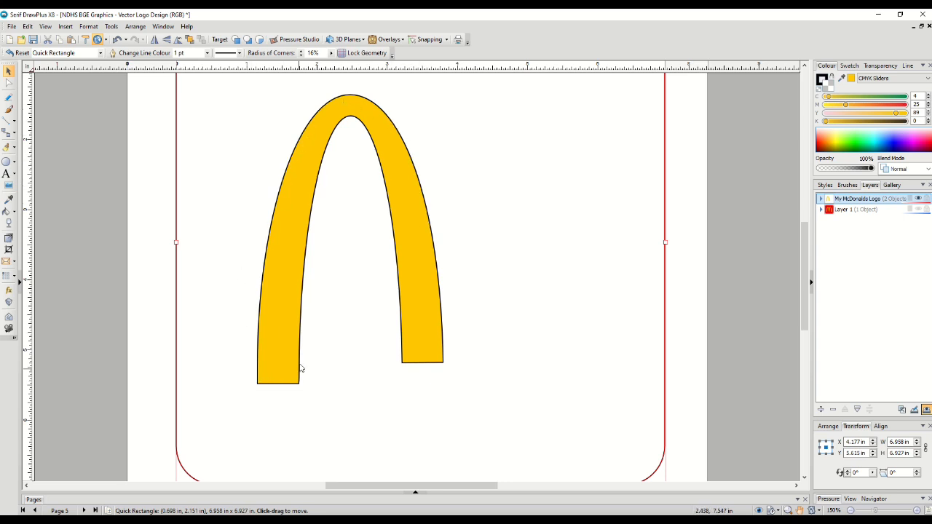
{"action": "left_click", "coordinate": [418, 315]}
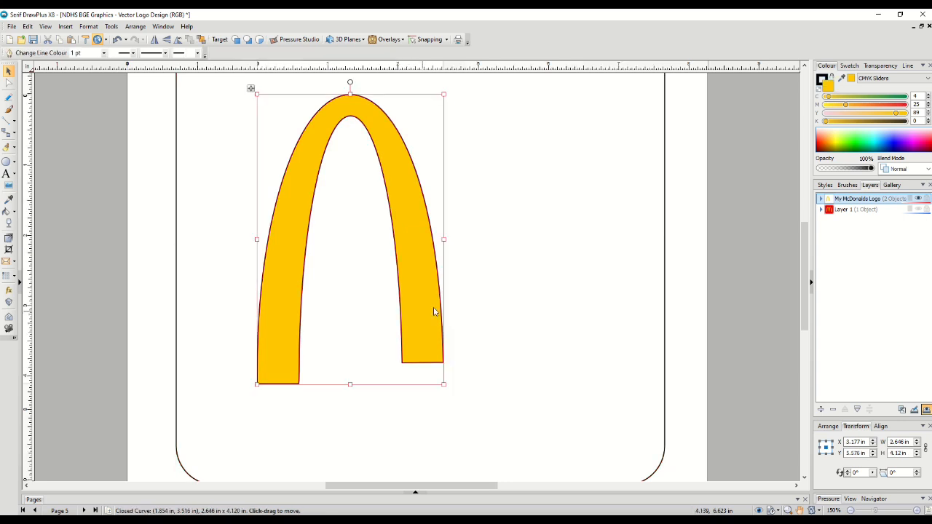
{"action": "left_click", "coordinate": [822, 78]}
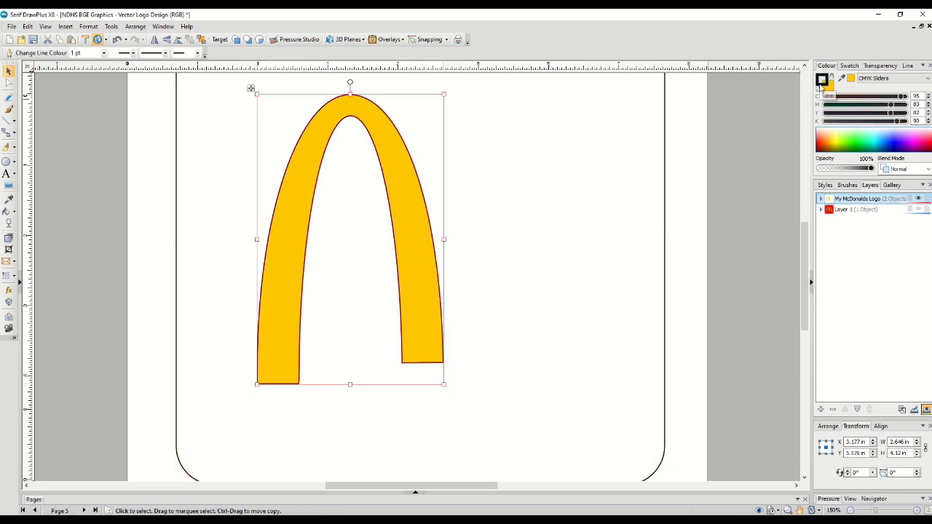
{"action": "left_click", "coordinate": [820, 88]}
{"action": "left_click", "coordinate": [634, 166]}
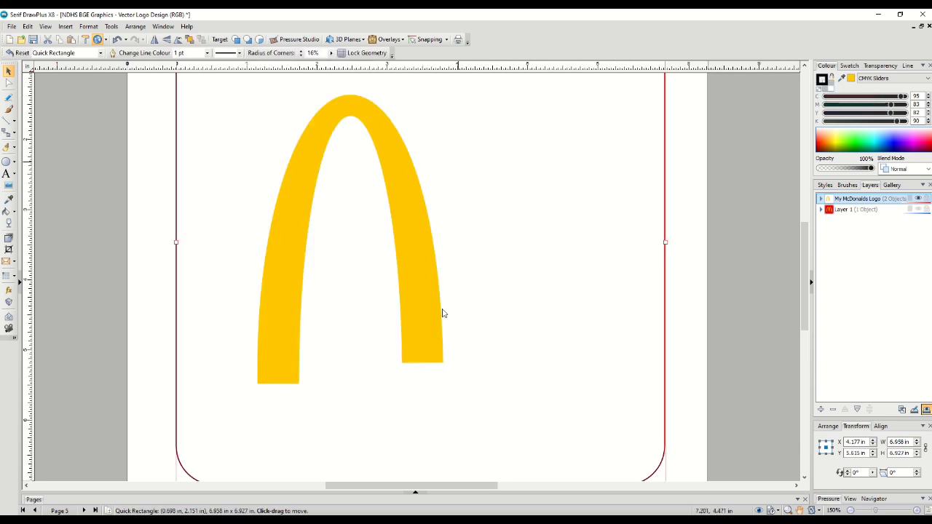
{"action": "left_click", "coordinate": [426, 252]}
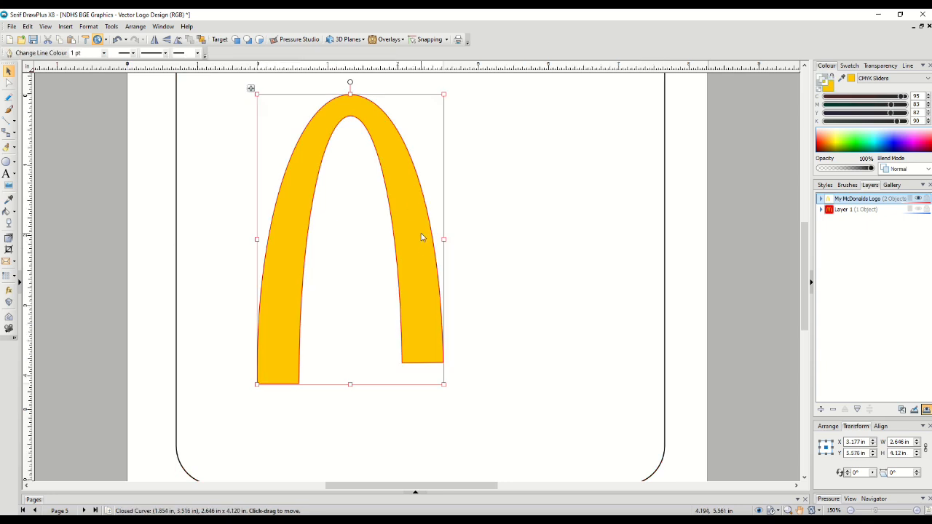
Copy the arch and paste a duplicate of it
{"action": "left_click", "coordinate": [29, 27]}
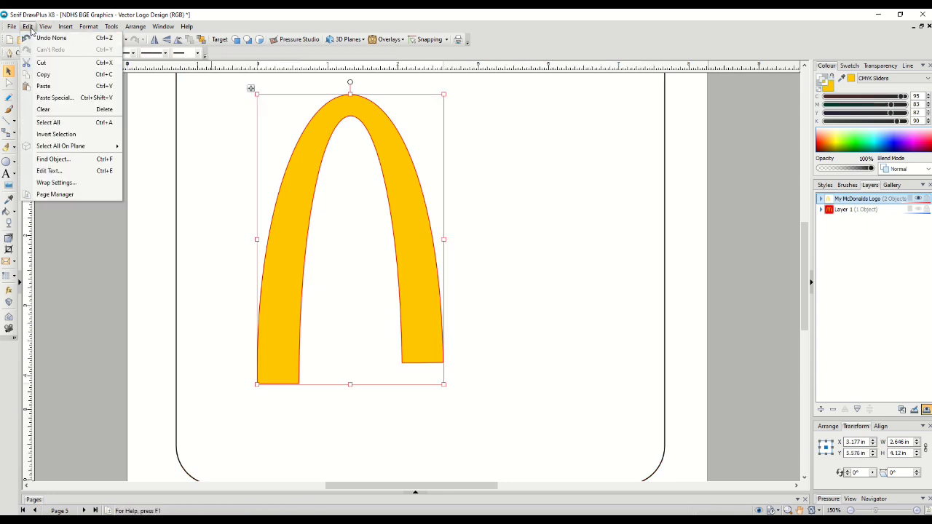
{"action": "left_click", "coordinate": [42, 76]}
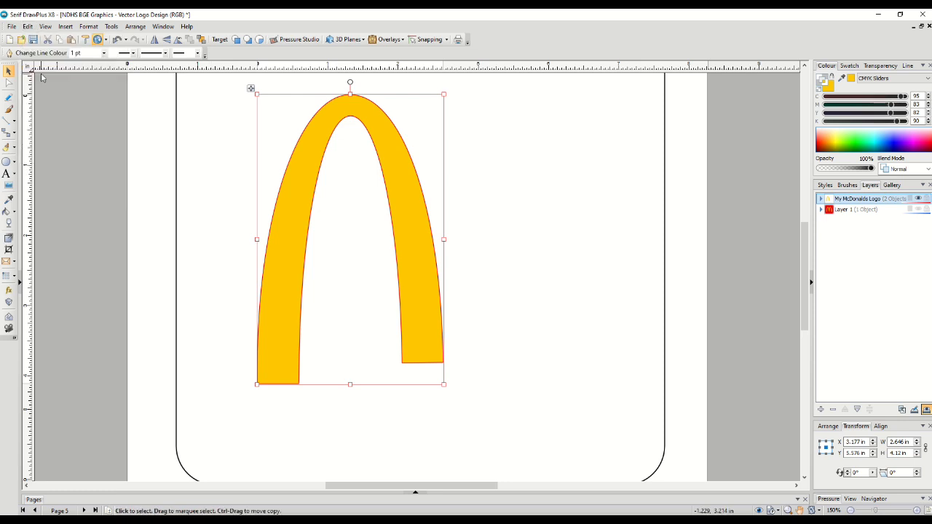
{"action": "left_click", "coordinate": [28, 26]}
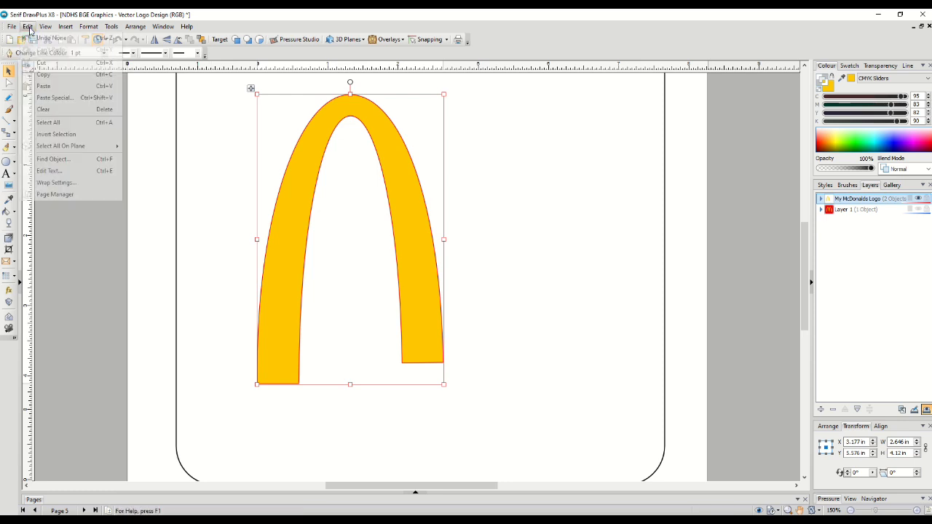
{"action": "left_click", "coordinate": [45, 86]}
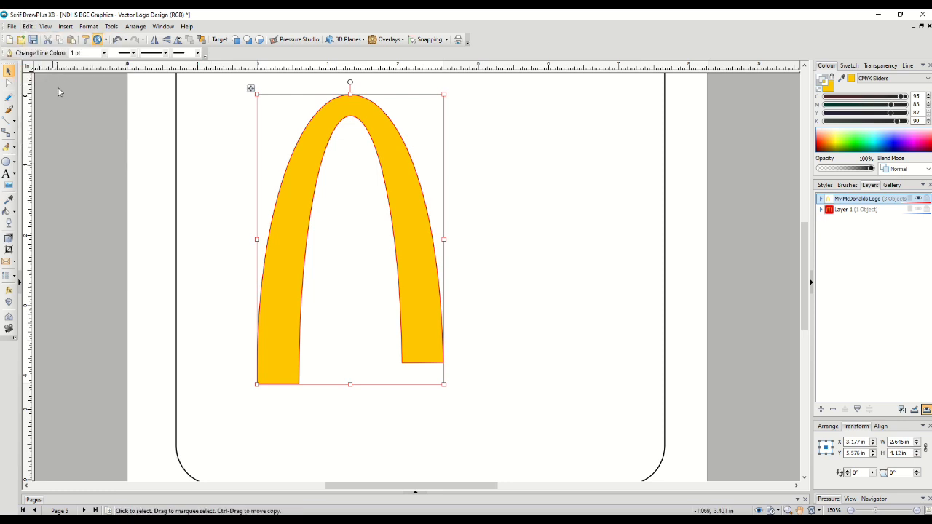
Flip the duplicate arch horizontally and nudge it right so its leg overlaps the first arch, forming the M
{"action": "left_click", "coordinate": [156, 43]}
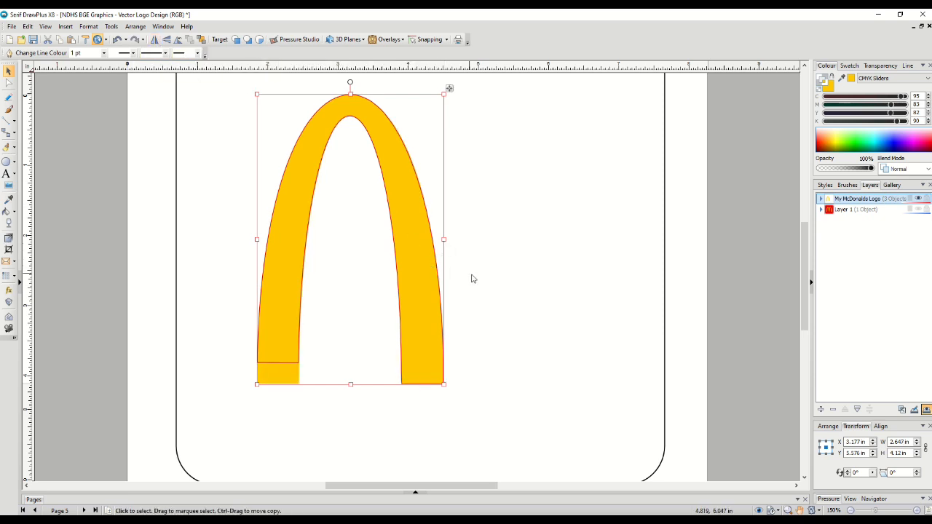
{"action": "key", "text": "Right"}
{"action": "key", "text": "Right"}
{"action": "key", "text": "Right"}
{"action": "key", "text": "Right"}
{"action": "key", "text": "Right"}
{"action": "key", "text": "Right"}
{"action": "key", "text": "Right"}
{"action": "key", "text": "Right"}
{"action": "key", "text": "Right"}
{"action": "key", "text": "Right"}
{"action": "key", "text": "Right"}
{"action": "key", "text": "Right"}
{"action": "key", "text": "Right"}
{"action": "key", "text": "Right"}
{"action": "key", "text": "Right"}
{"action": "key", "text": "Right"}
{"action": "key", "text": "Right"}
{"action": "key", "text": "Right"}
{"action": "key", "text": "Right"}
{"action": "key", "text": "Right"}
{"action": "key", "text": "Right"}
{"action": "key", "text": "Right"}
{"action": "key", "text": "Right"}
{"action": "key", "text": "Right"}
{"action": "key", "text": "Right"}
{"action": "key", "text": "Right"}
{"action": "key", "text": "Right"}
{"action": "key", "text": "Right"}
{"action": "key", "text": "Right"}
{"action": "key", "text": "Right"}
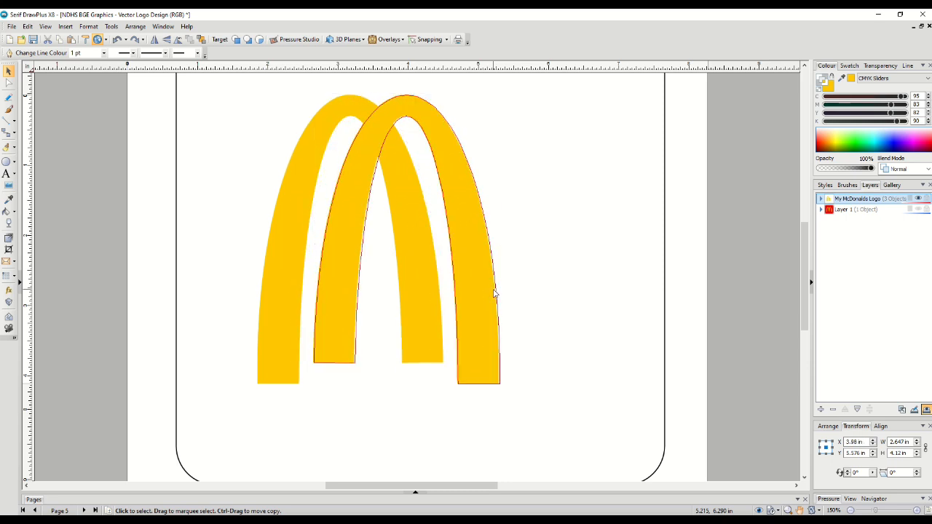
{"action": "key", "text": "Right"}
{"action": "key", "text": "Right"}
{"action": "key", "text": "Right"}
{"action": "key", "text": "Right"}
{"action": "key", "text": "Right"}
{"action": "key", "text": "Right"}
{"action": "key", "text": "Right"}
{"action": "key", "text": "Right"}
{"action": "key", "text": "Right"}
{"action": "key", "text": "Right"}
{"action": "key", "text": "Right"}
{"action": "key", "text": "Right"}
{"action": "key", "text": "Right"}
{"action": "key", "text": "Right"}
{"action": "key", "text": "Right"}
{"action": "key", "text": "Right"}
{"action": "key", "text": "Right"}
{"action": "key", "text": "Right"}
{"action": "key", "text": "Right"}
{"action": "key", "text": "Right"}
{"action": "key", "text": "Right"}
{"action": "key", "text": "Right"}
{"action": "key", "text": "Right"}
{"action": "key", "text": "Right"}
{"action": "key", "text": "Right"}
{"action": "key", "text": "Right"}
{"action": "key", "text": "Right"}
{"action": "key", "text": "Right"}
{"action": "key", "text": "Right"}
{"action": "key", "text": "Right"}
{"action": "key", "text": "Right"}
{"action": "key", "text": "Right"}
{"action": "key", "text": "Right"}
{"action": "key", "text": "Right"}
{"action": "key", "text": "Right"}
{"action": "key", "text": "Right"}
{"action": "key", "text": "Right"}
{"action": "key", "text": "Right"}
{"action": "key", "text": "Right"}
{"action": "key", "text": "Right"}
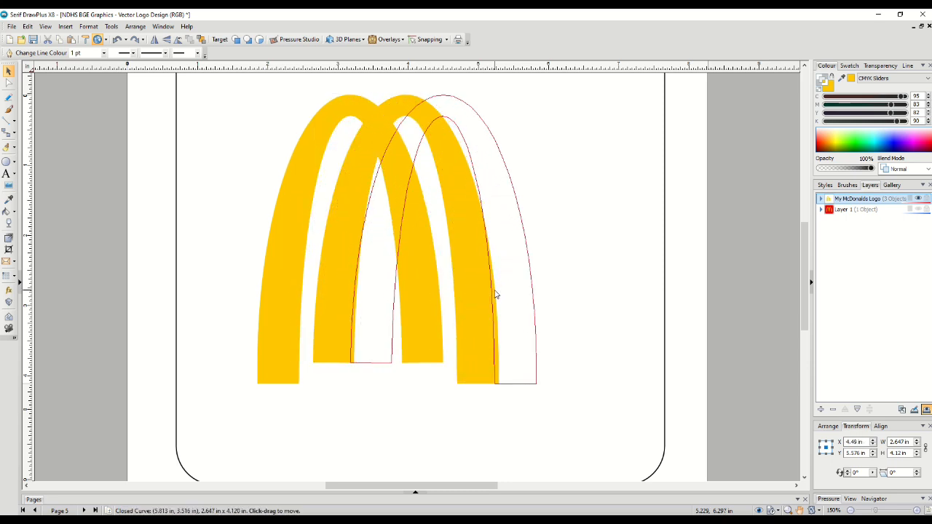
{"action": "key", "text": "Right"}
{"action": "key", "text": "Right"}
{"action": "key", "text": "Right"}
{"action": "key", "text": "Right"}
{"action": "key", "text": "Right"}
{"action": "key", "text": "Right"}
{"action": "key", "text": "Right"}
{"action": "key", "text": "Right"}
{"action": "key", "text": "Right"}
{"action": "key", "text": "Right"}
{"action": "key", "text": "Right"}
{"action": "key", "text": "Right"}
{"action": "key", "text": "Right"}
{"action": "key", "text": "Right"}
{"action": "key", "text": "Right"}
{"action": "key", "text": "Right"}
{"action": "key", "text": "Right"}
{"action": "key", "text": "Right"}
{"action": "key", "text": "Right"}
{"action": "key", "text": "Right"}
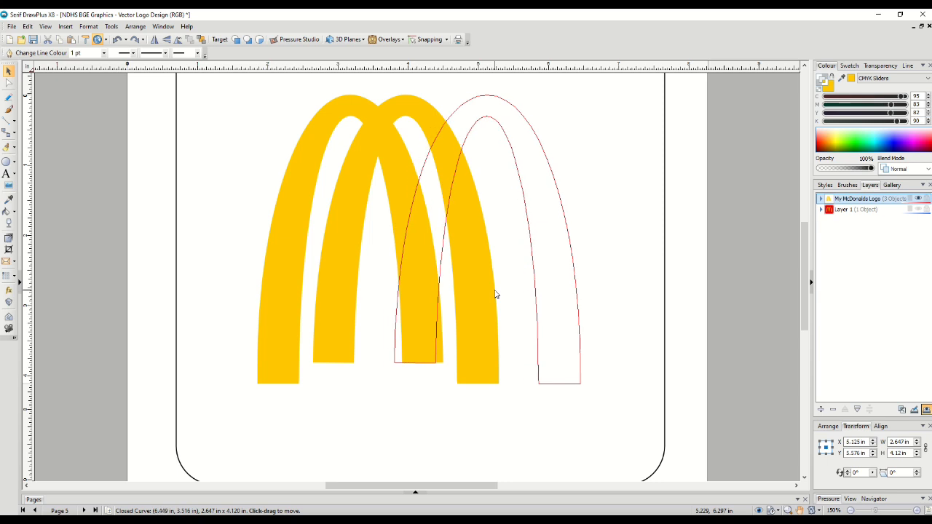
{"action": "key", "text": "Right"}
{"action": "key", "text": "Right"}
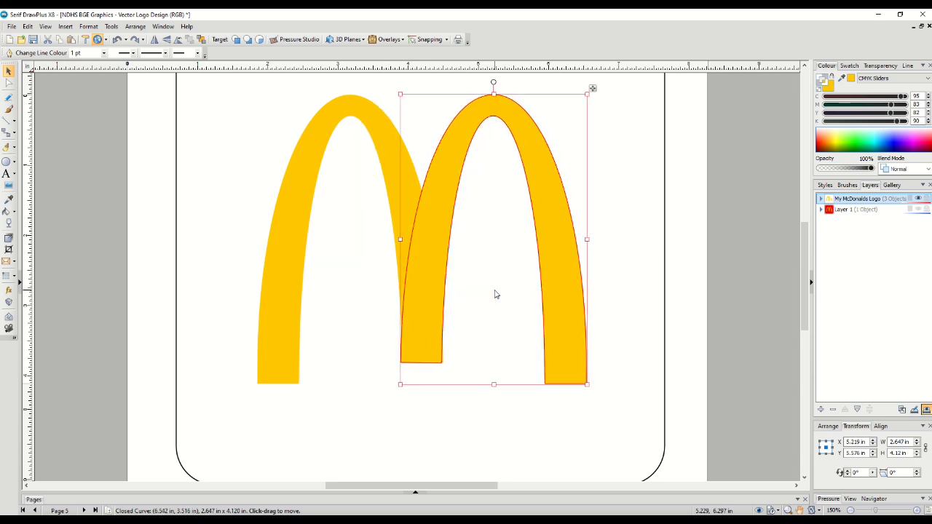
{"action": "scroll", "coordinate": [495, 295], "scroll_direction": "up", "scroll_amount": 2}
{"action": "scroll", "coordinate": [495, 294], "scroll_direction": "down", "scroll_amount": 3}
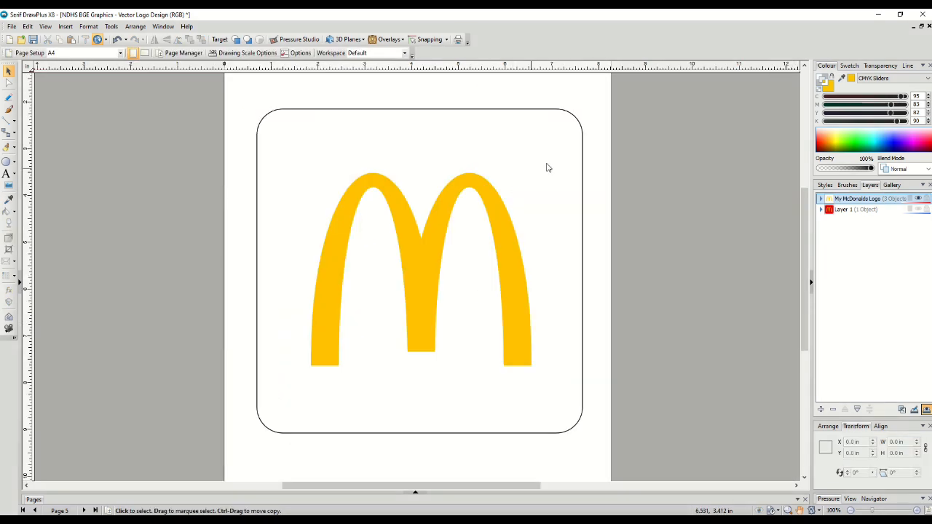
Sample the red background colour from the original logo image, showing its layer while picking and hiding it afterwards
{"action": "left_click", "coordinate": [918, 209]}
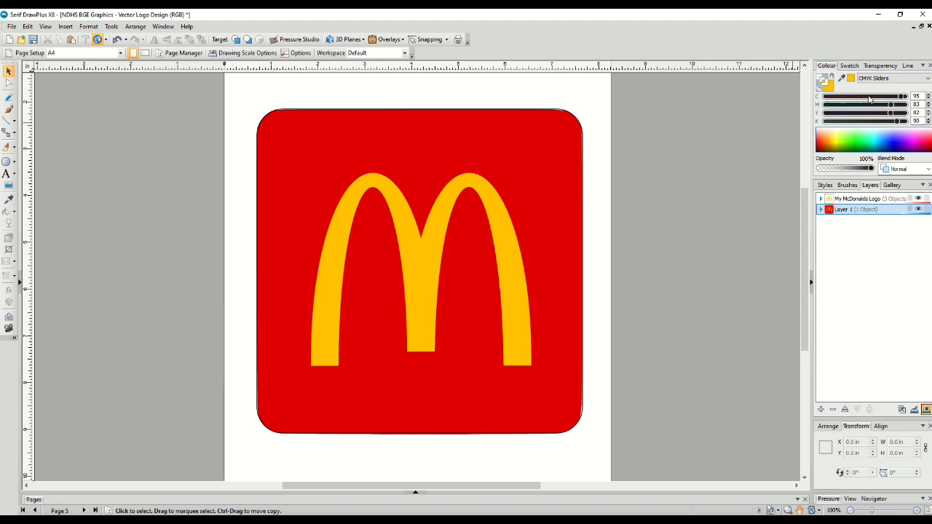
{"action": "left_click", "coordinate": [841, 78]}
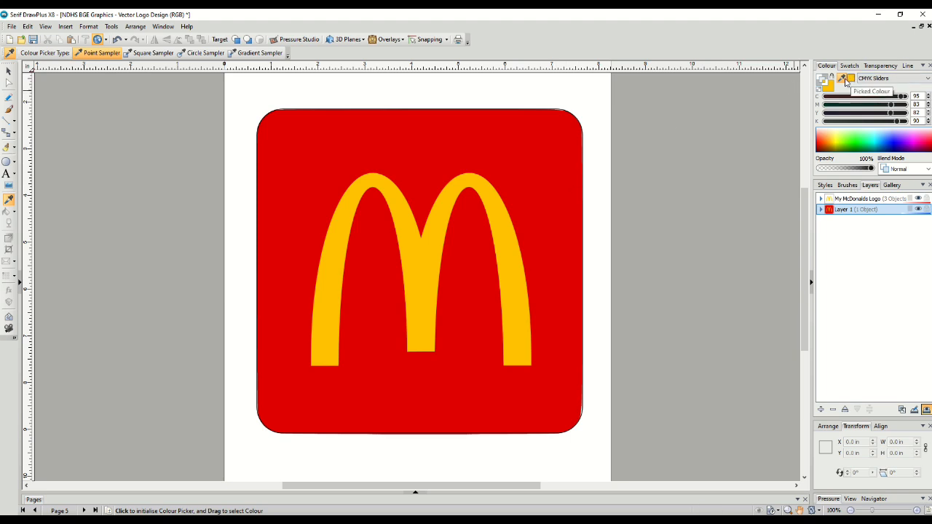
{"action": "left_click", "coordinate": [535, 165]}
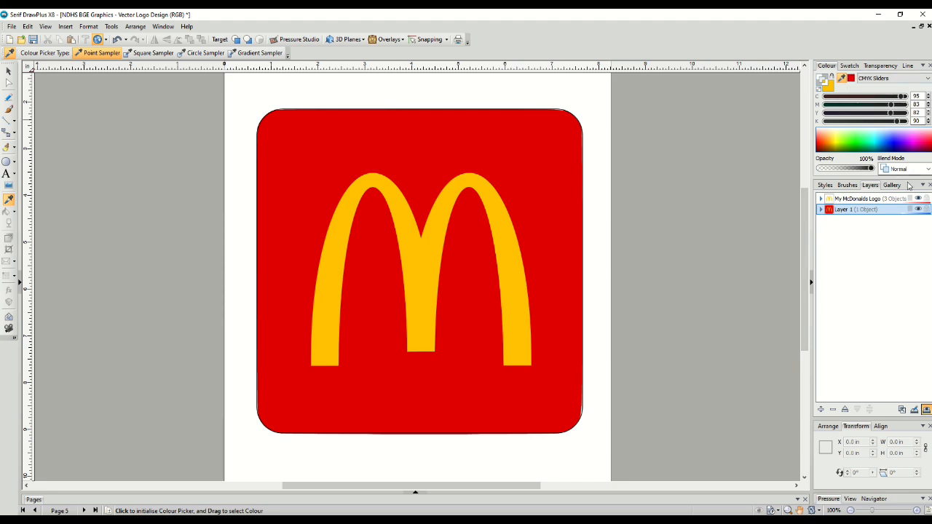
{"action": "left_click", "coordinate": [918, 210]}
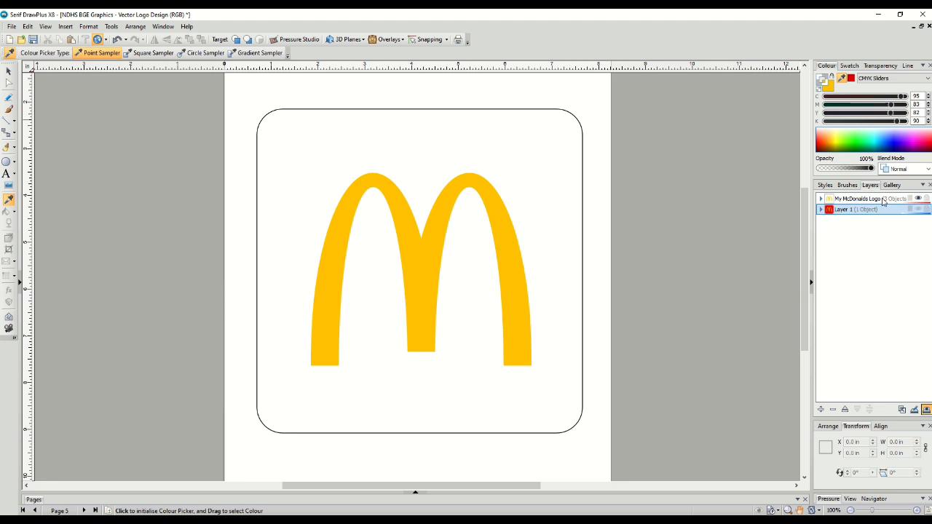
Fill the rounded rectangle on the logo layer with the sampled red
{"action": "left_click", "coordinate": [884, 200]}
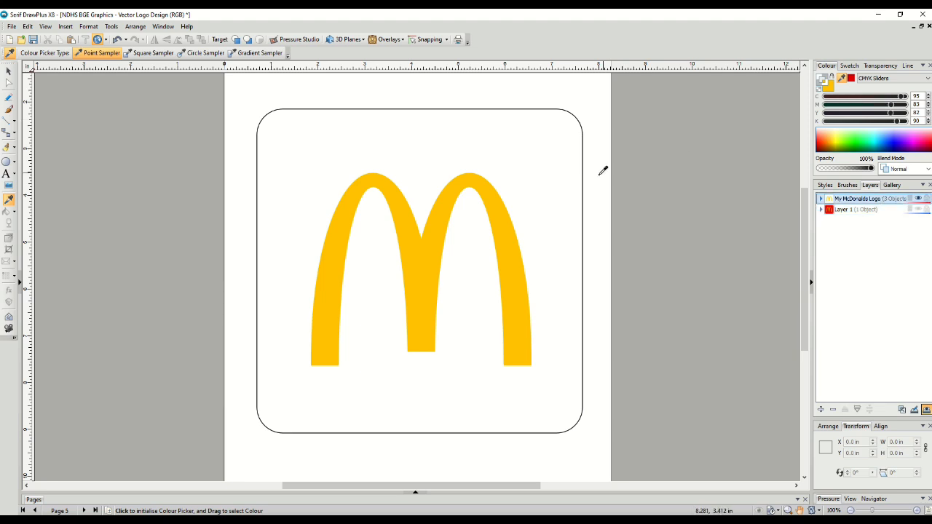
{"action": "left_click", "coordinate": [9, 70]}
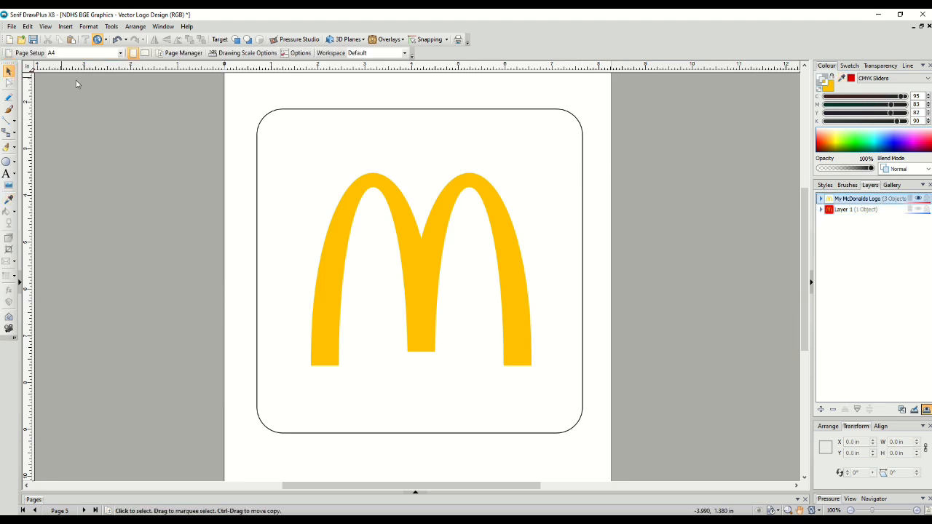
{"action": "left_click", "coordinate": [353, 111]}
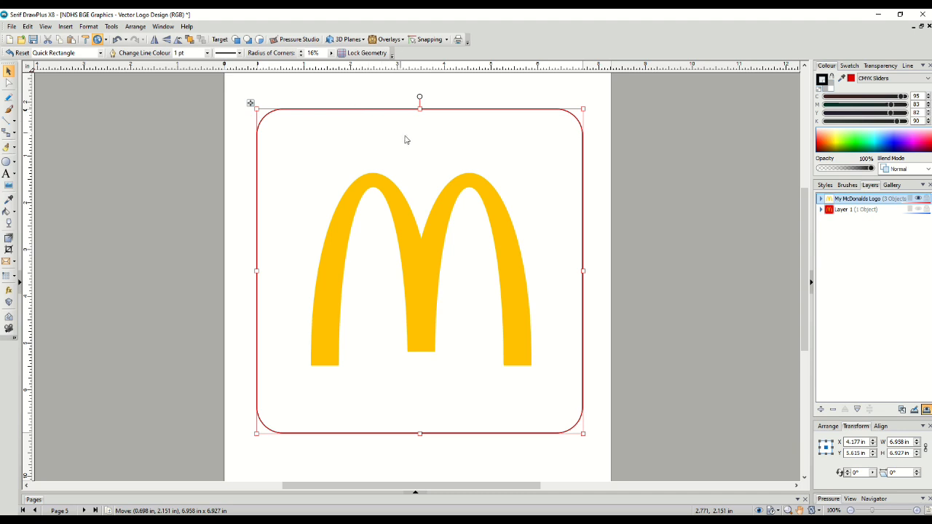
{"action": "left_click", "coordinate": [851, 78]}
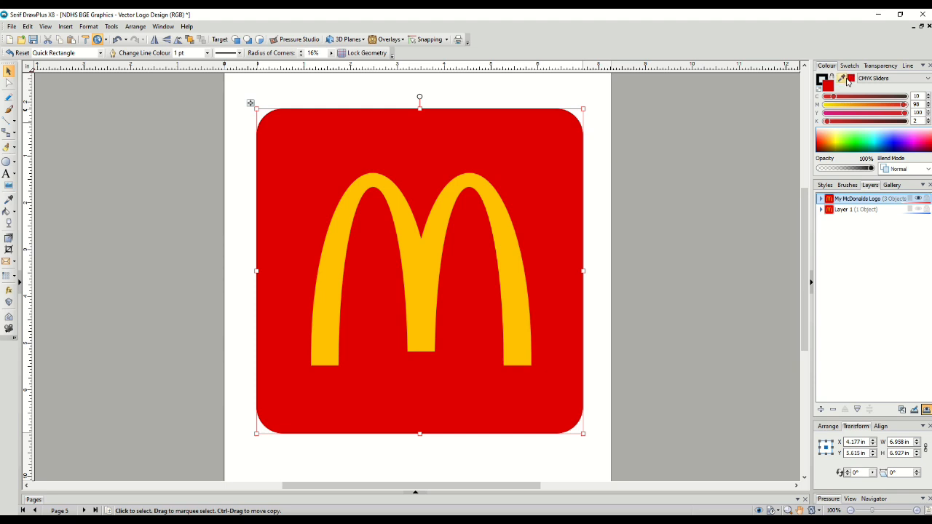
{"action": "left_click", "coordinate": [720, 141]}
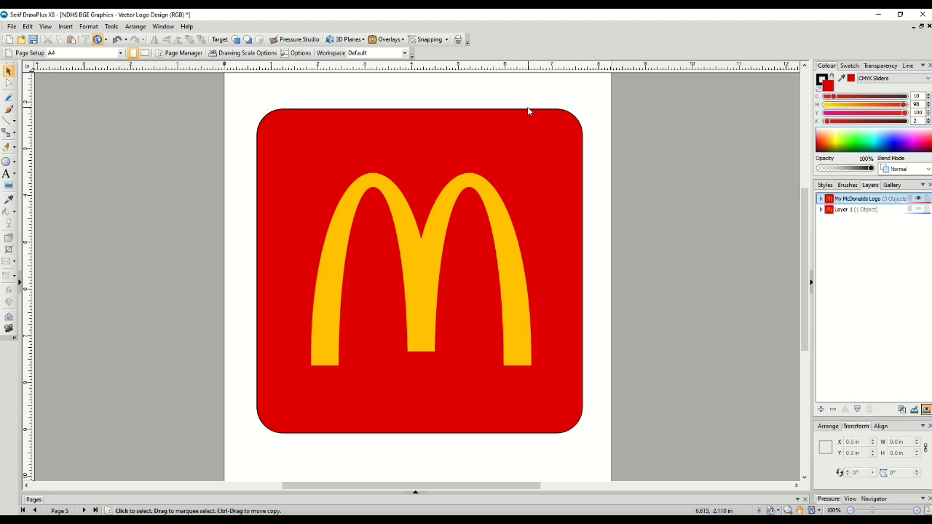
Remove the rounded rectangle's outline by setting its line colour to none
{"action": "left_click", "coordinate": [320, 129]}
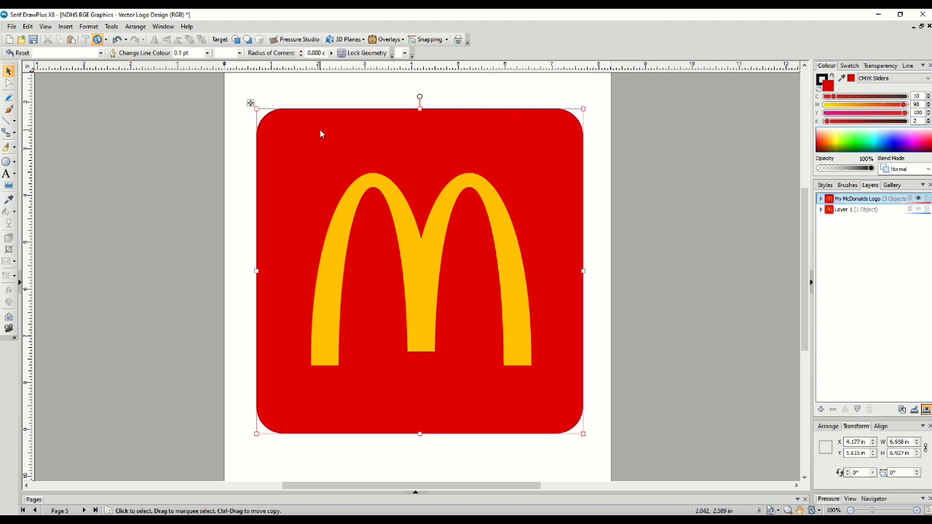
{"action": "left_click", "coordinate": [822, 79]}
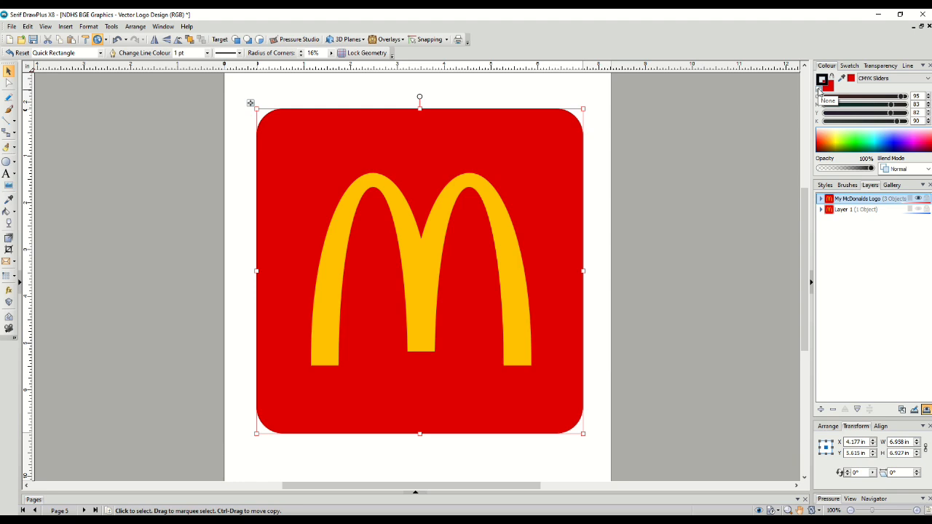
{"action": "left_click", "coordinate": [819, 91]}
{"action": "left_click", "coordinate": [701, 134]}
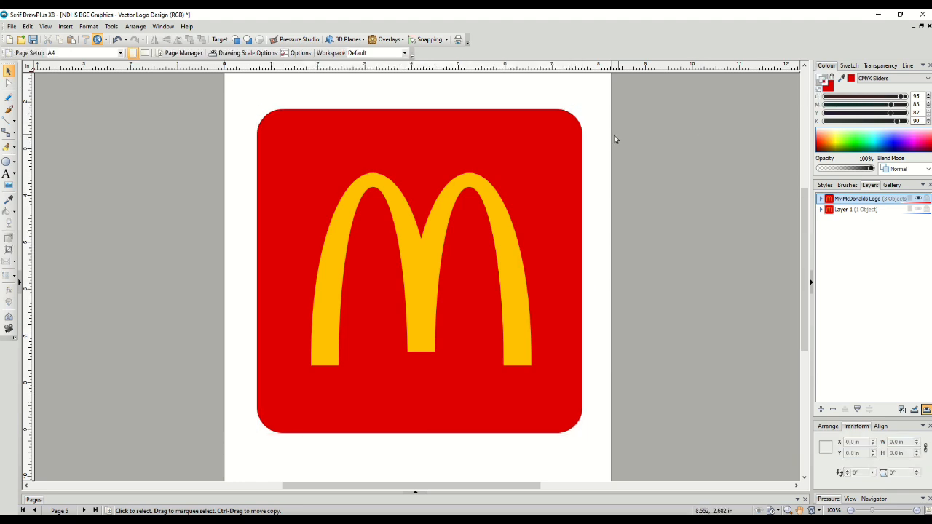
Compare the traced logo against the original image by toggling each layer's visibility and zooming in
{"action": "left_click", "coordinate": [552, 186]}
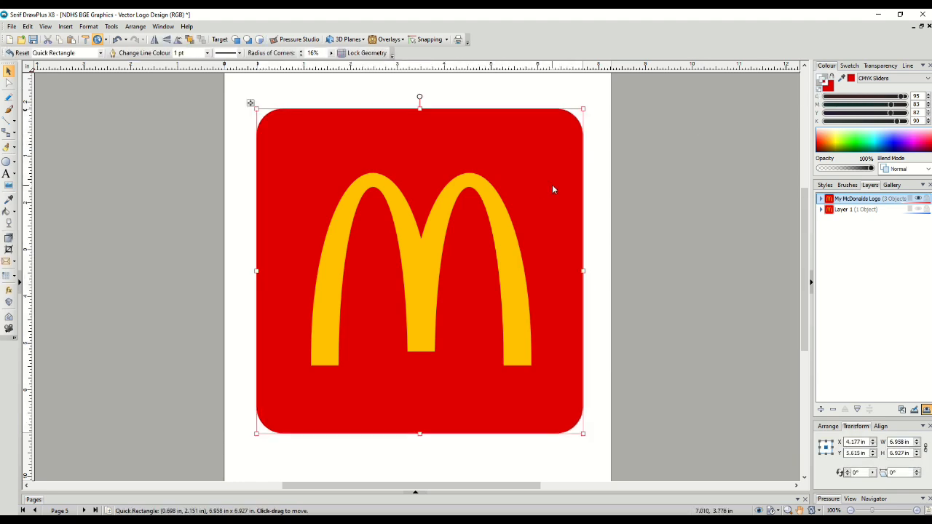
{"action": "left_click", "coordinate": [919, 199]}
{"action": "left_click", "coordinate": [918, 210]}
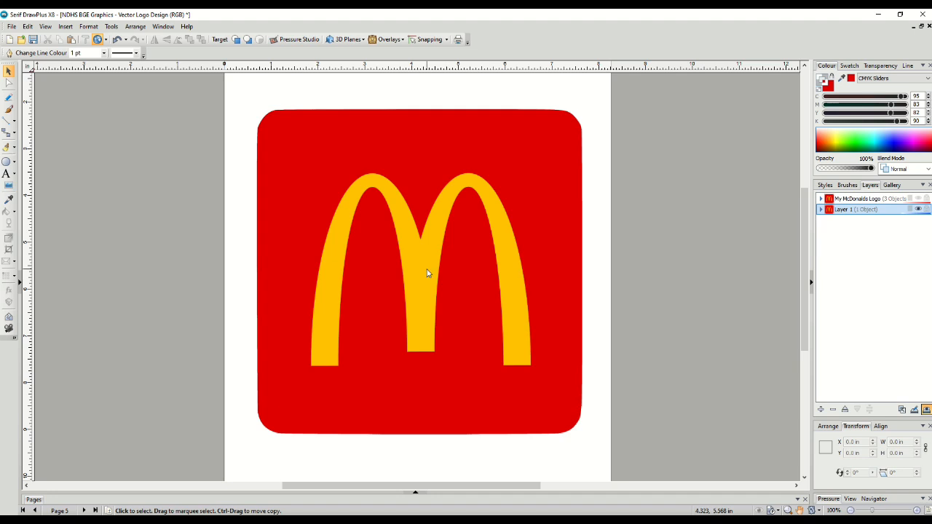
{"action": "scroll", "coordinate": [427, 274], "scroll_direction": "up", "scroll_amount": 6}
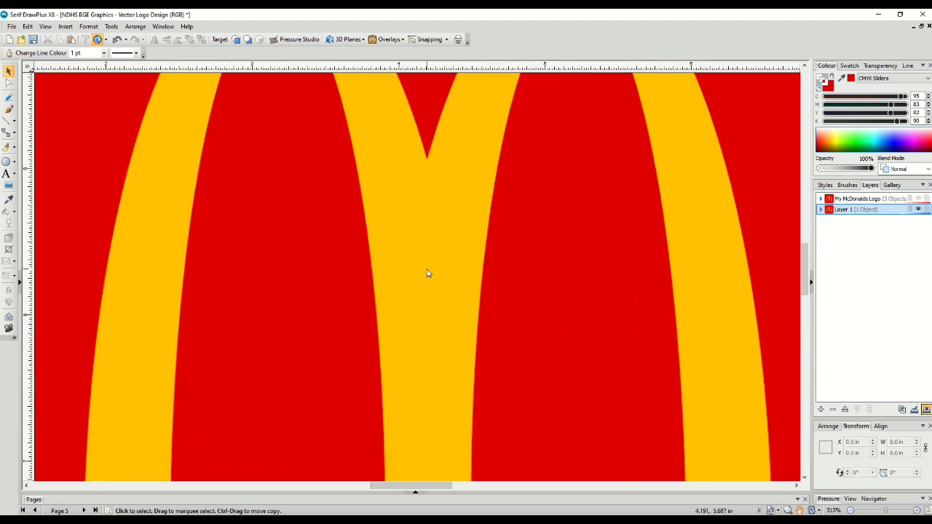
{"action": "scroll", "coordinate": [428, 273], "scroll_direction": "up", "scroll_amount": 4}
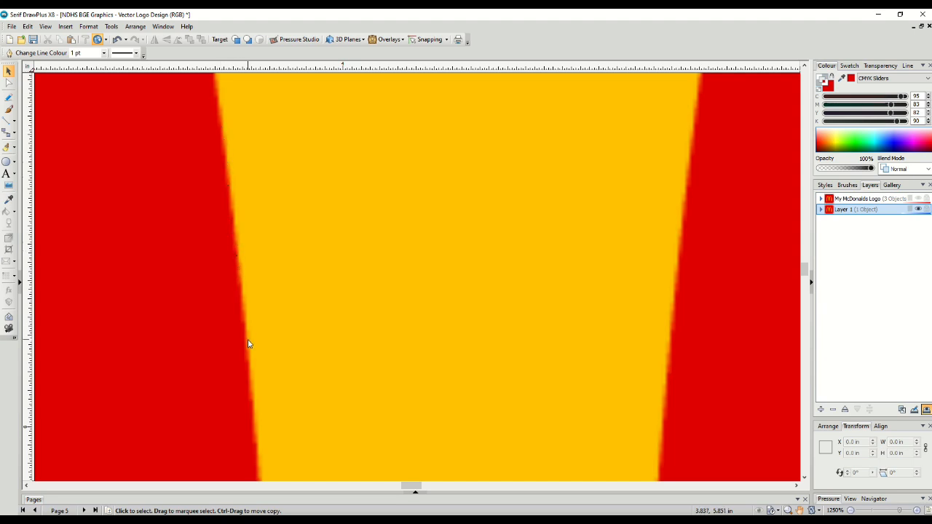
{"action": "scroll", "coordinate": [248, 343], "scroll_direction": "up", "scroll_amount": 1}
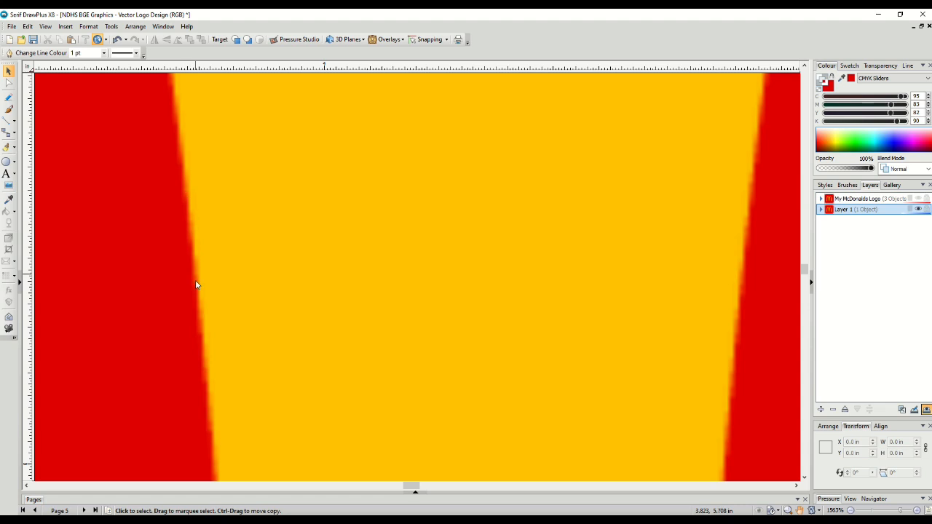
{"action": "left_click", "coordinate": [207, 349]}
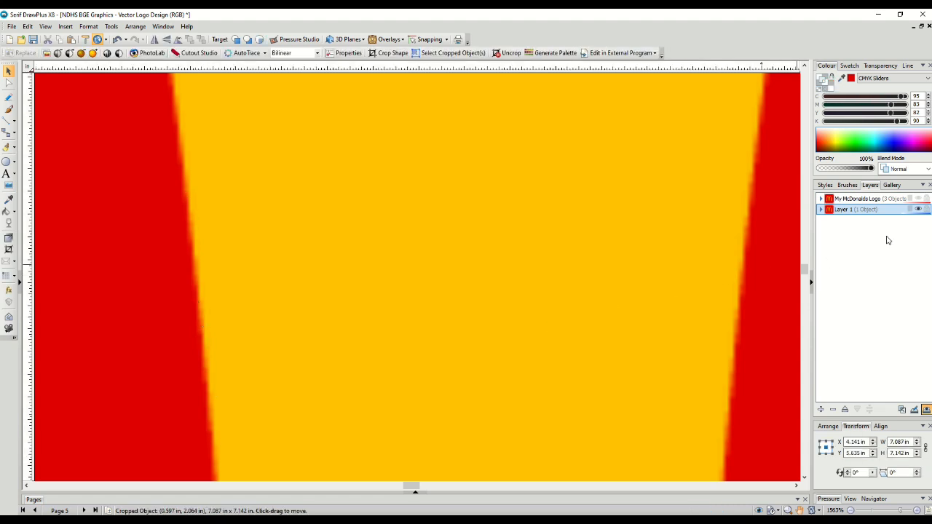
{"action": "left_click", "coordinate": [919, 209]}
{"action": "left_click", "coordinate": [919, 210]}
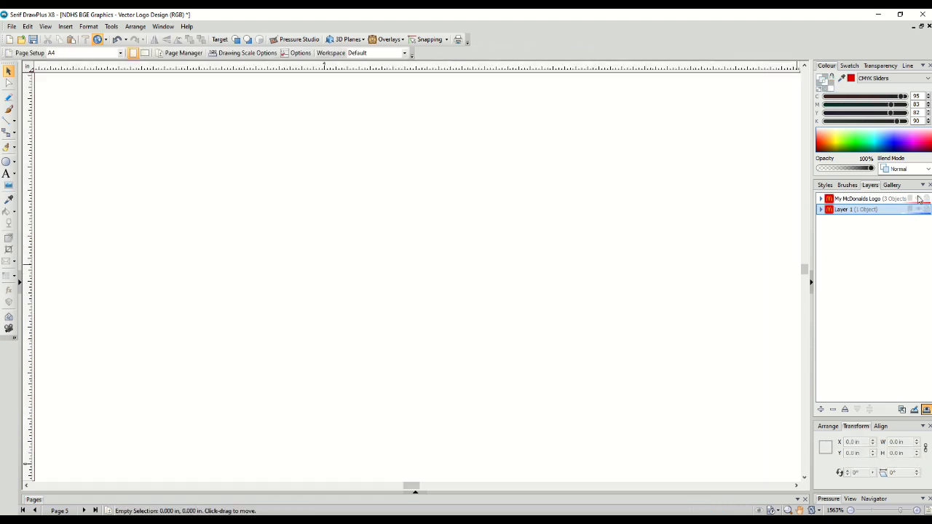
{"action": "left_click", "coordinate": [919, 200]}
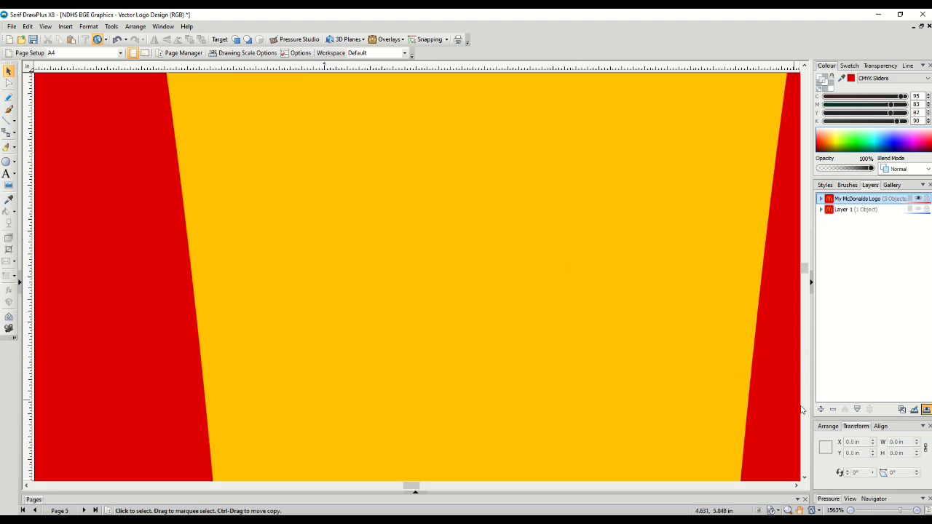
Zoom in and out on the traced logo to inspect the arch edges
{"action": "left_click", "coordinate": [851, 511]}
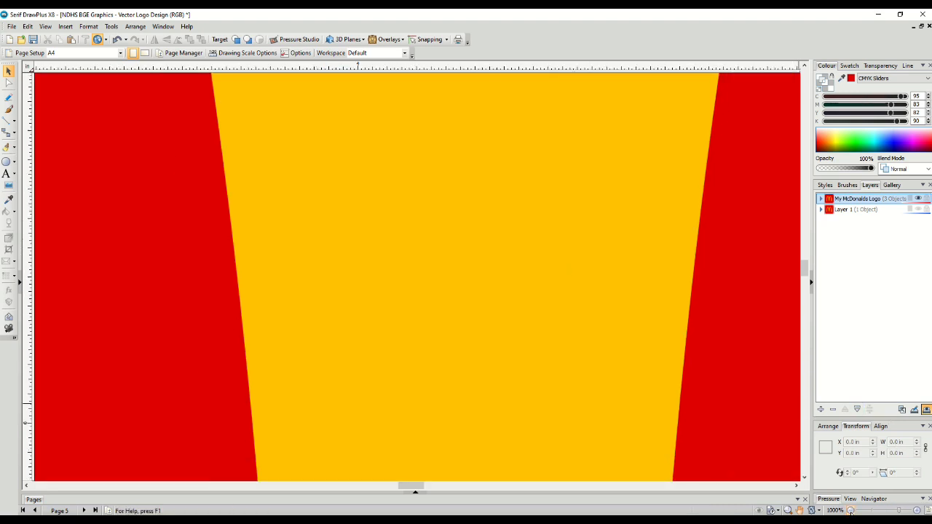
{"action": "left_click", "coordinate": [851, 511]}
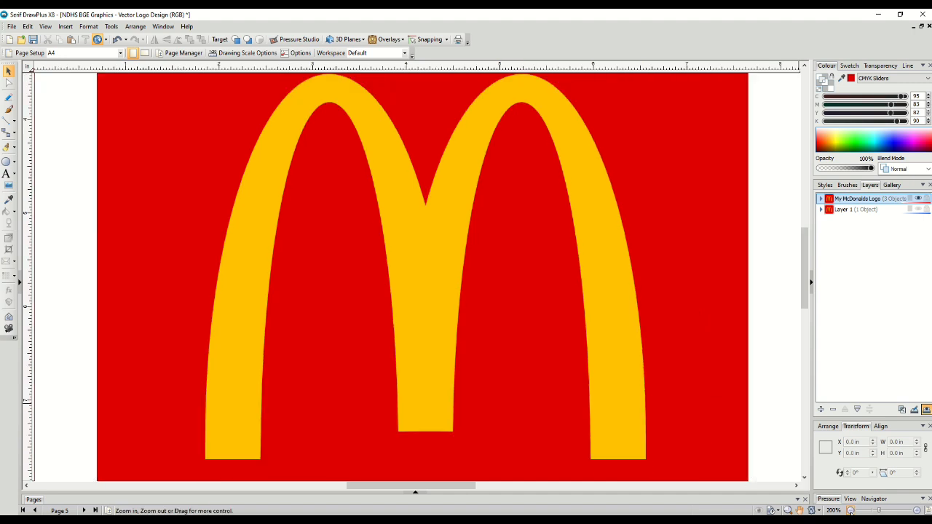
{"action": "left_click", "coordinate": [851, 511]}
{"action": "left_click", "coordinate": [851, 511]}
{"action": "left_click", "coordinate": [851, 511]}
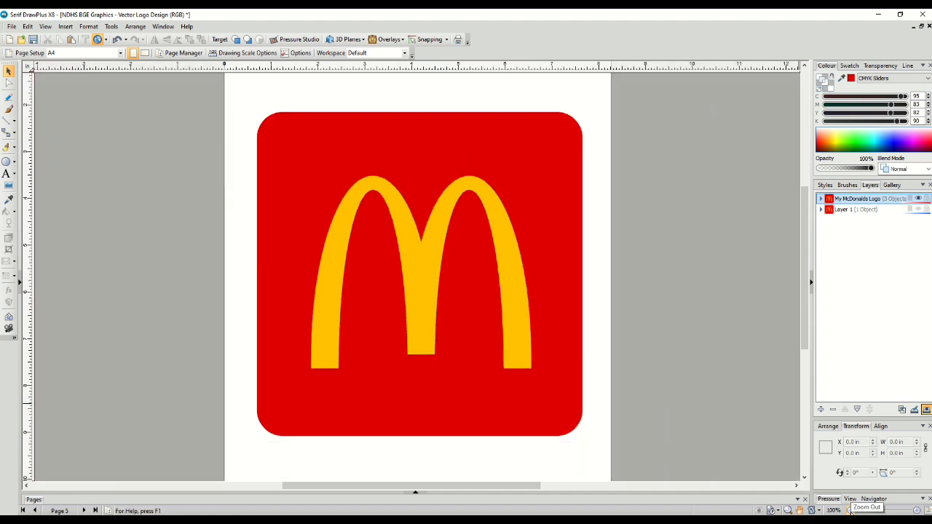
{"action": "left_click", "coordinate": [916, 512]}
{"action": "left_click", "coordinate": [916, 511]}
{"action": "left_click", "coordinate": [916, 511]}
{"action": "left_click", "coordinate": [916, 511]}
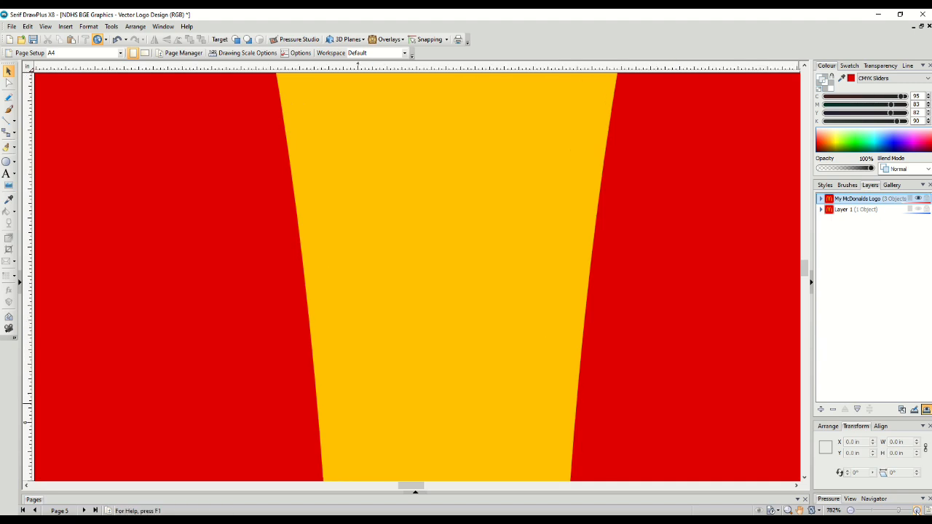
{"action": "left_click", "coordinate": [916, 511]}
{"action": "left_click", "coordinate": [916, 511]}
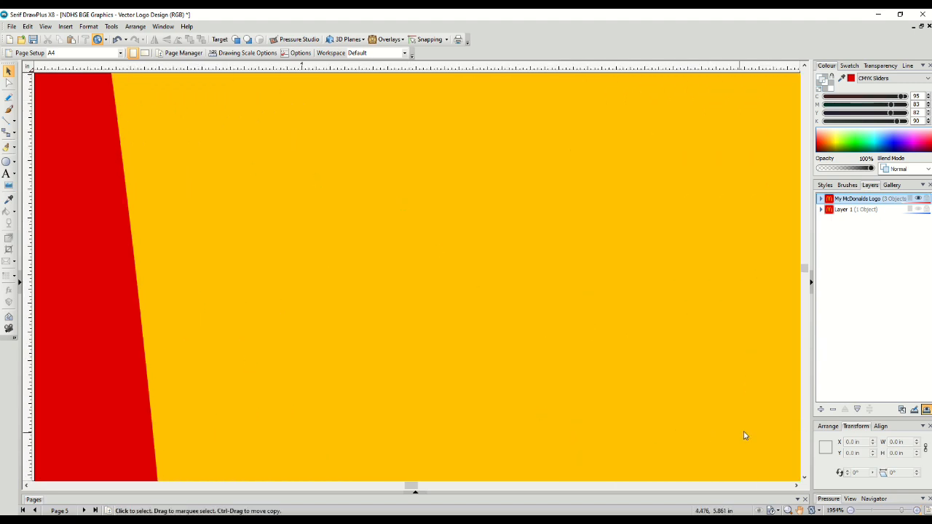
{"action": "left_click", "coordinate": [916, 512]}
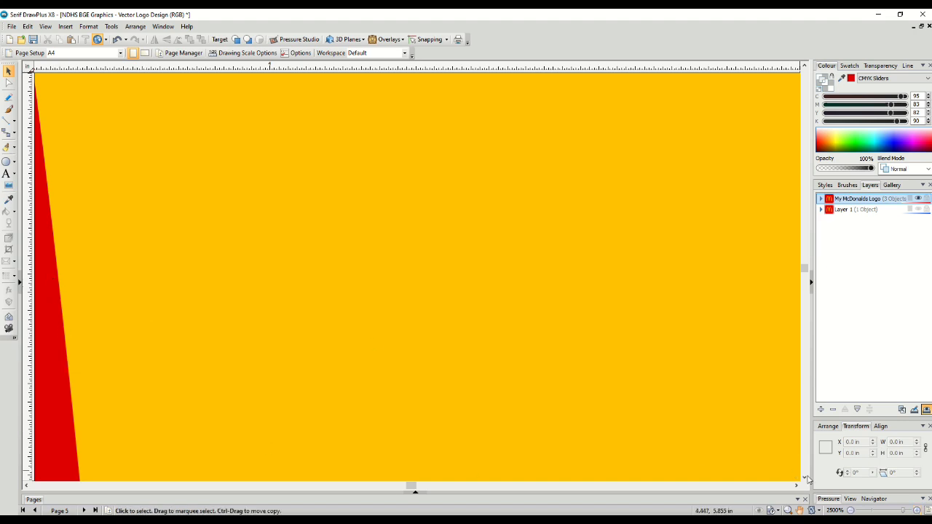
{"action": "left_click", "coordinate": [917, 510]}
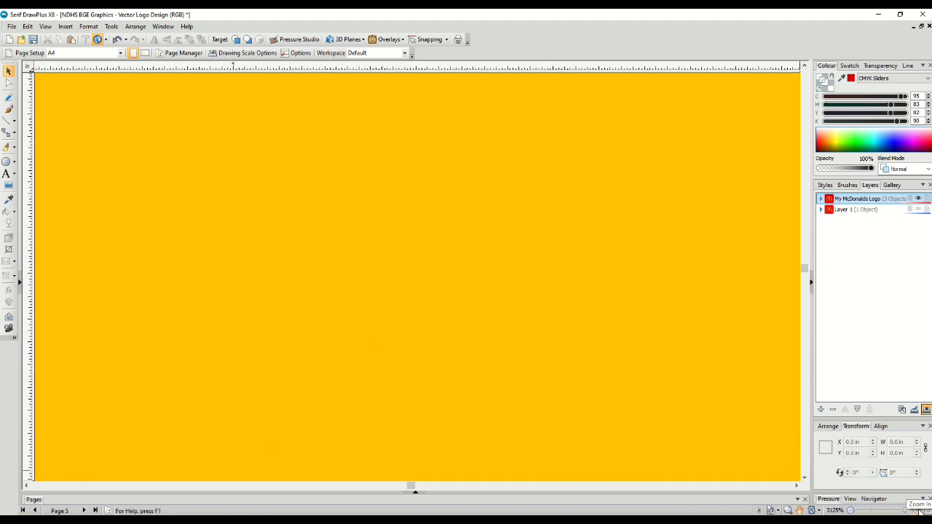
{"action": "left_click", "coordinate": [853, 511]}
{"action": "left_click", "coordinate": [853, 511]}
{"action": "left_click", "coordinate": [853, 511]}
{"action": "left_click", "coordinate": [853, 511]}
{"action": "left_click", "coordinate": [853, 512]}
{"action": "left_click", "coordinate": [853, 511]}
{"action": "left_click", "coordinate": [853, 511]}
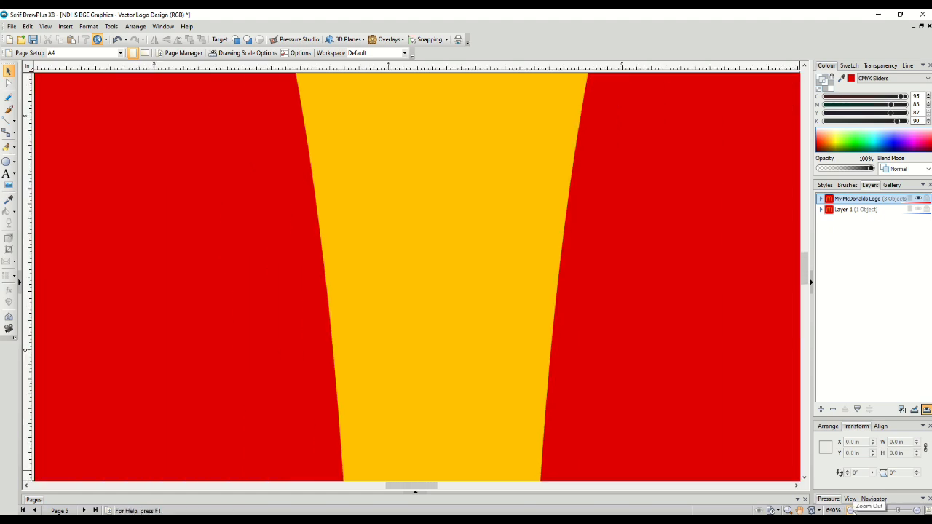
{"action": "left_click", "coordinate": [853, 511]}
{"action": "left_click", "coordinate": [853, 511]}
{"action": "left_click", "coordinate": [852, 511]}
{"action": "left_click", "coordinate": [853, 512]}
{"action": "left_click", "coordinate": [852, 511]}
{"action": "left_click", "coordinate": [853, 511]}
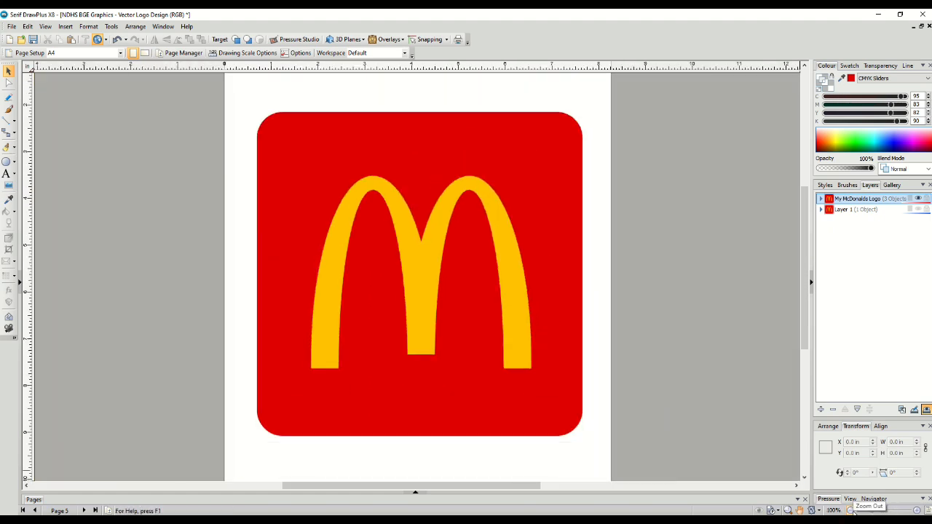
Select all logo objects and export them as a picture in Scalable Vector Graphics (SVG) format
{"action": "left_click_drag", "start_coordinate": [238, 83], "coordinate": [606, 451]}
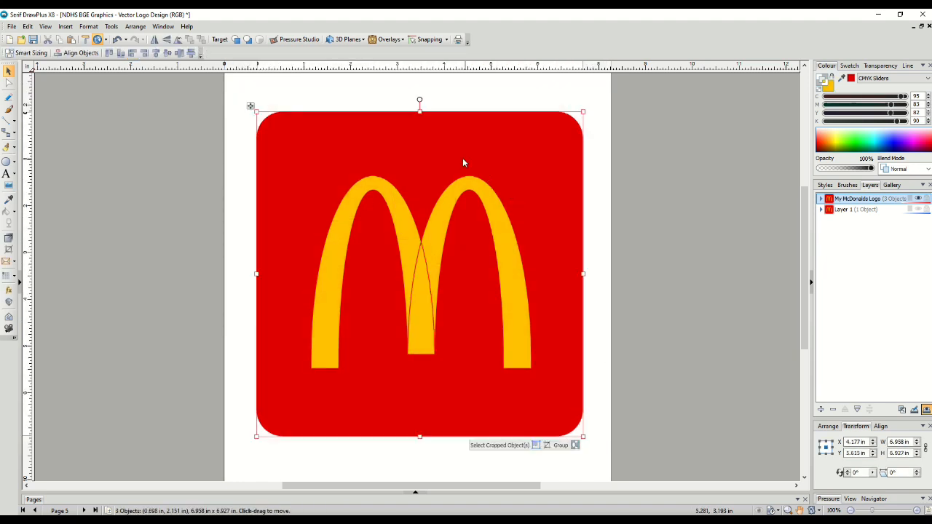
{"action": "left_click", "coordinate": [12, 27]}
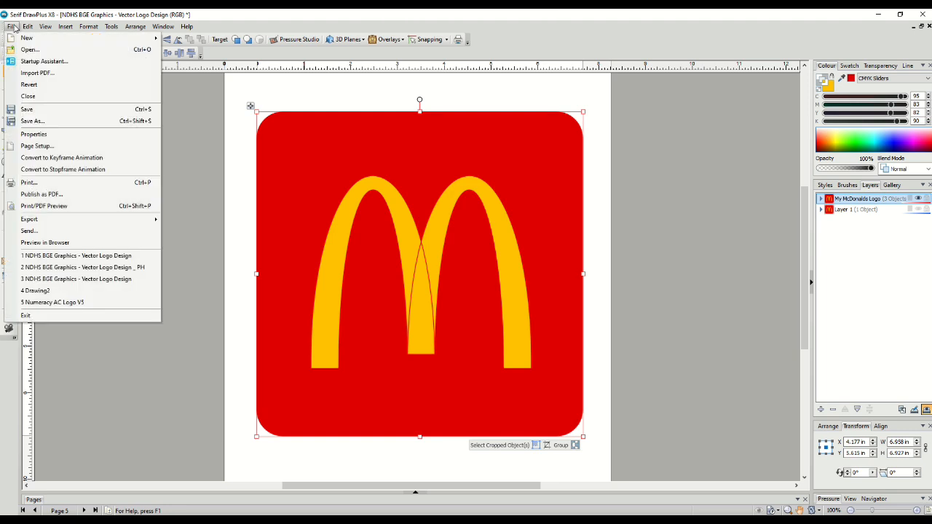
{"action": "mouse_move", "coordinate": [65, 222]}
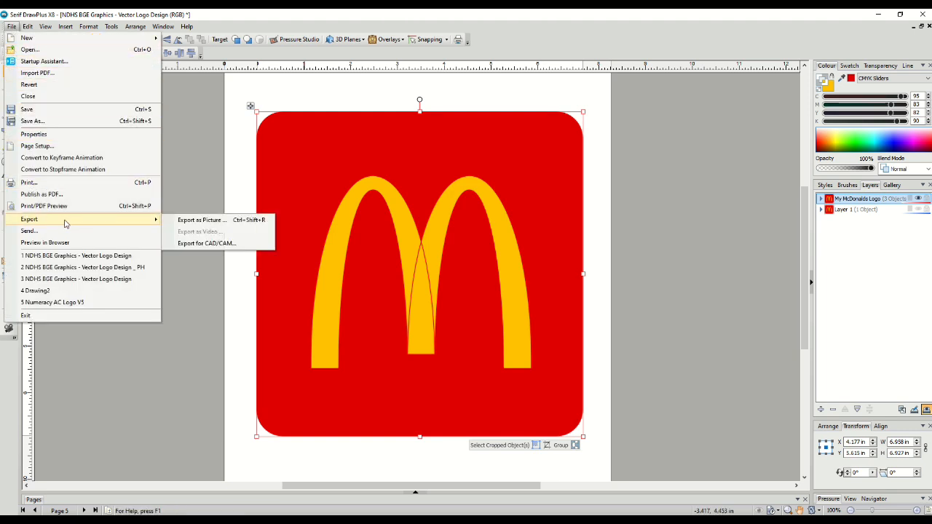
{"action": "left_click", "coordinate": [202, 221]}
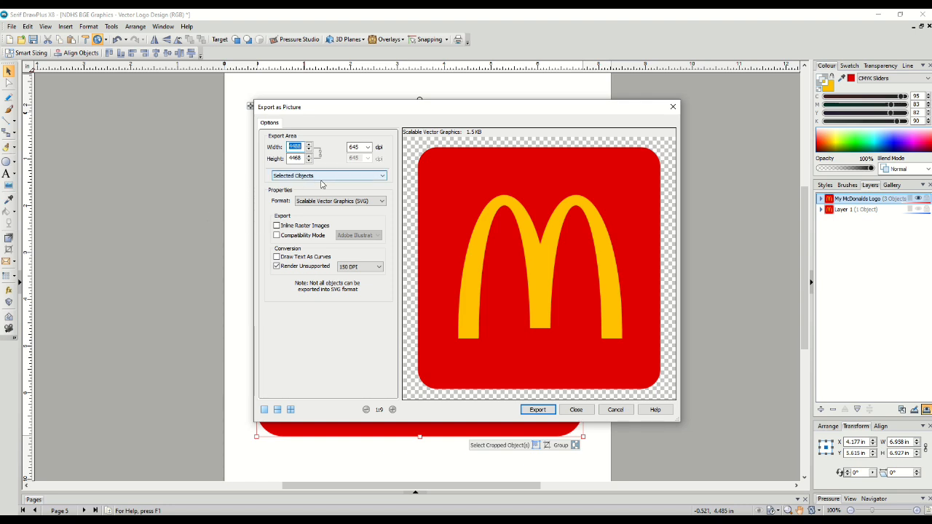
{"action": "left_click", "coordinate": [337, 204]}
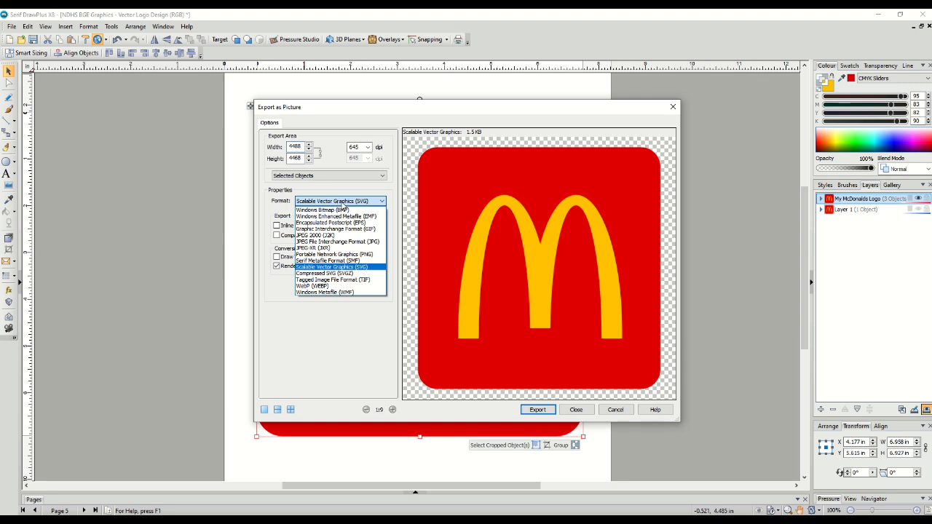
{"action": "left_click", "coordinate": [349, 267]}
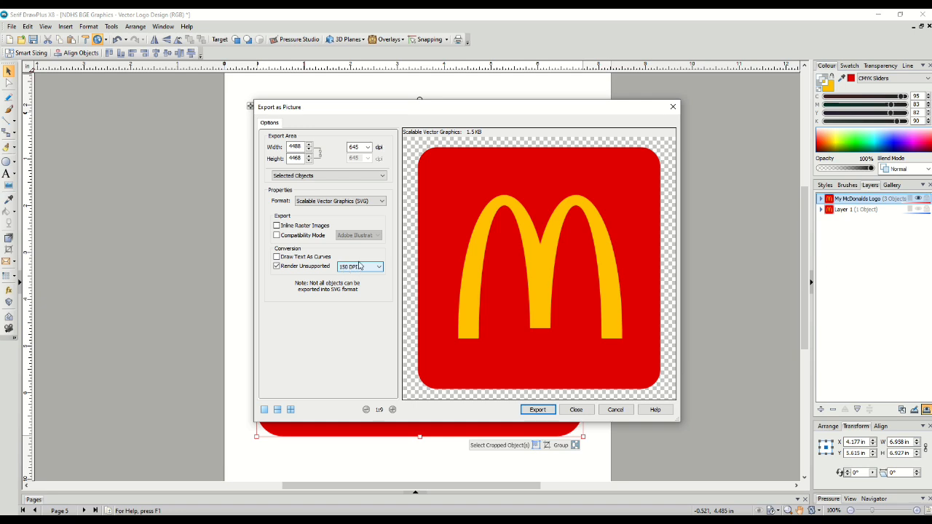
{"action": "left_click", "coordinate": [539, 410]}
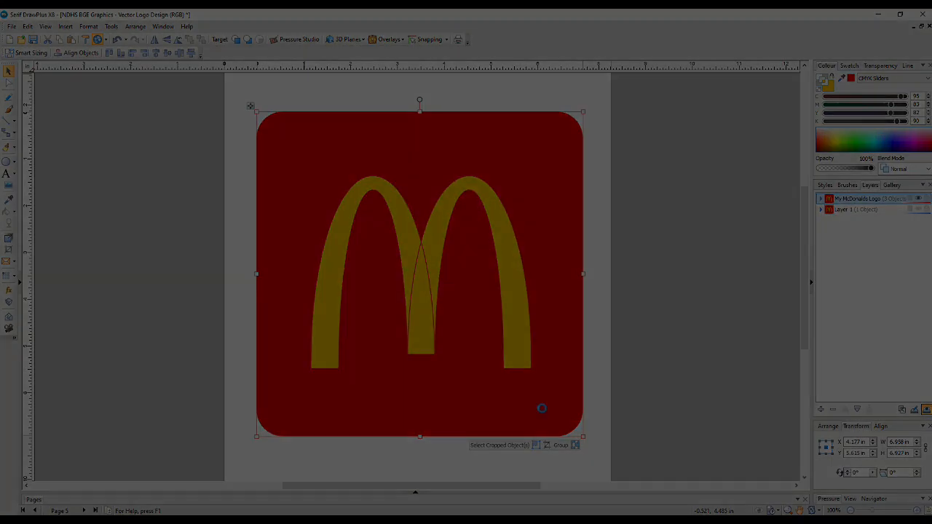